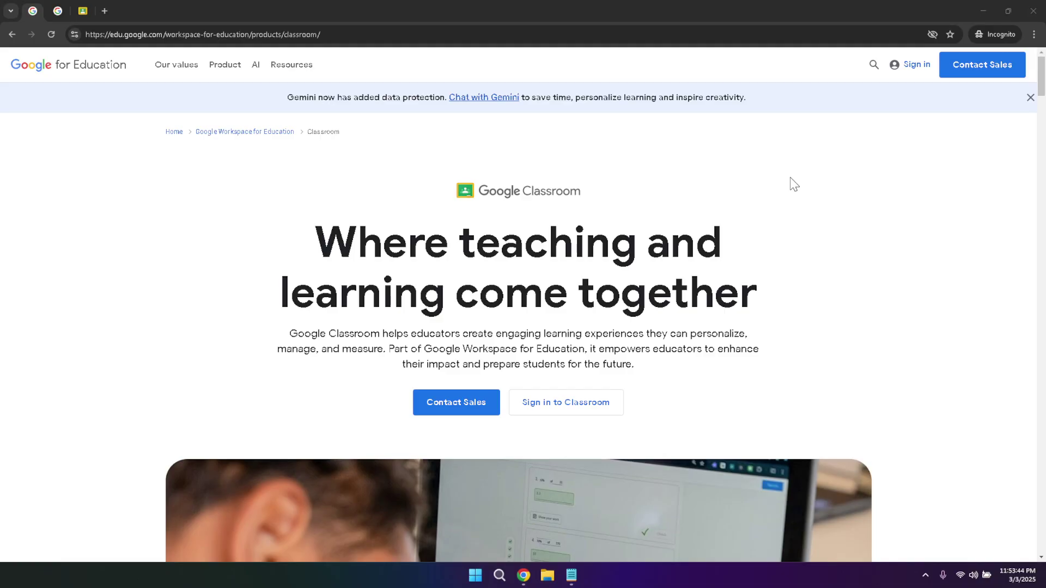
Open the Sign in options on the Classroom product page, then move to the Google password prompt tab
{"action": "left_click", "coordinate": [188, 194]}
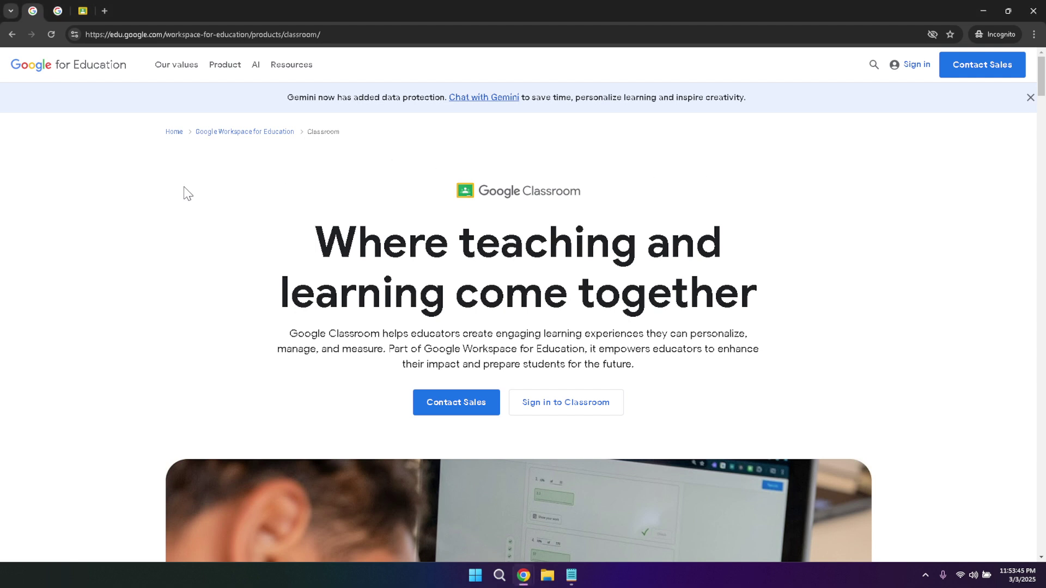
{"action": "left_click", "coordinate": [406, 36]}
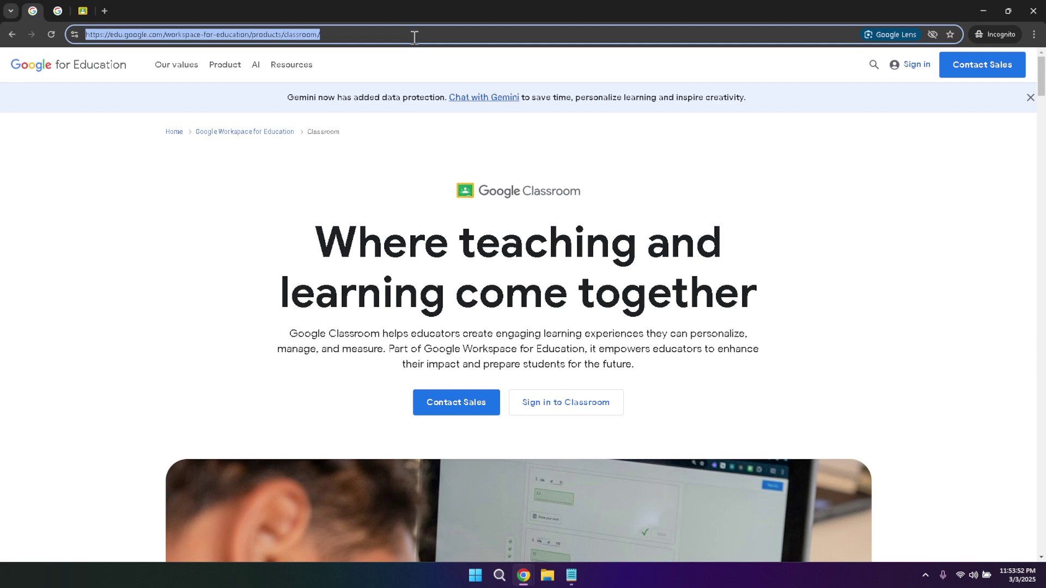
{"action": "left_click", "coordinate": [905, 67]}
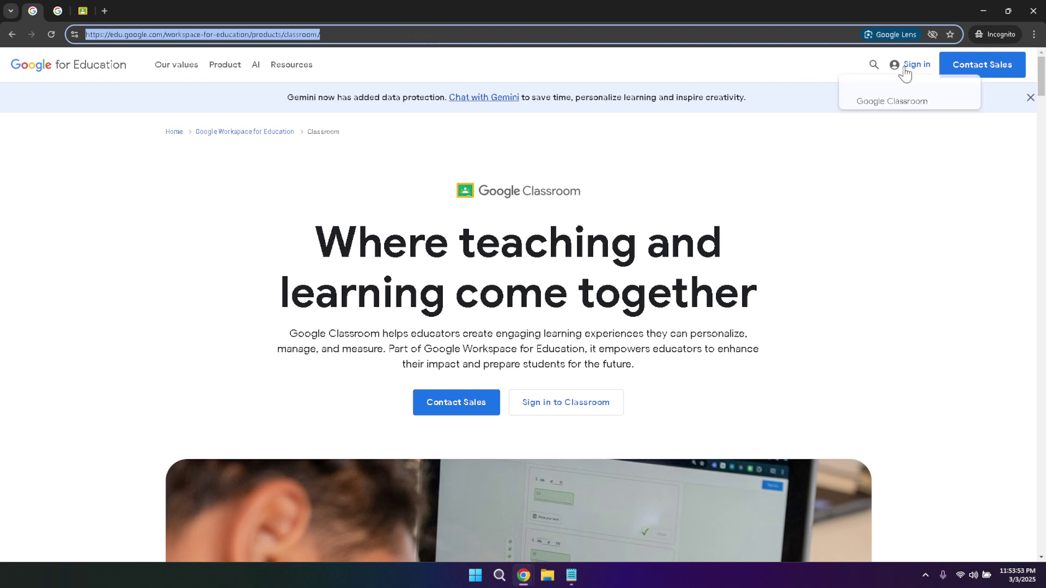
{"action": "left_click", "coordinate": [905, 67]}
{"action": "left_click", "coordinate": [906, 68]}
{"action": "left_click", "coordinate": [906, 68]}
{"action": "left_click", "coordinate": [907, 70]}
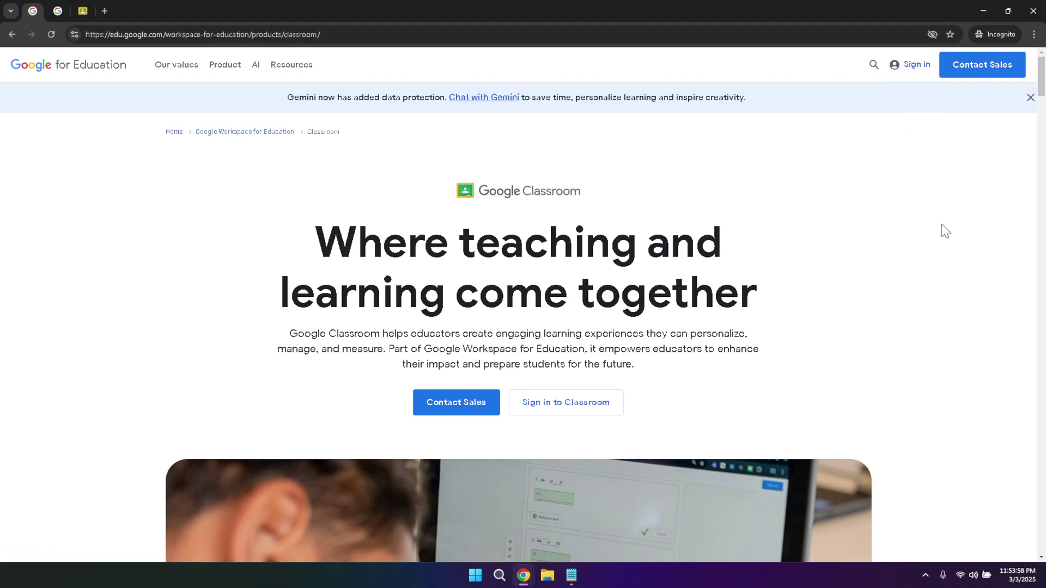
{"action": "key", "text": "ctrl+Tab"}
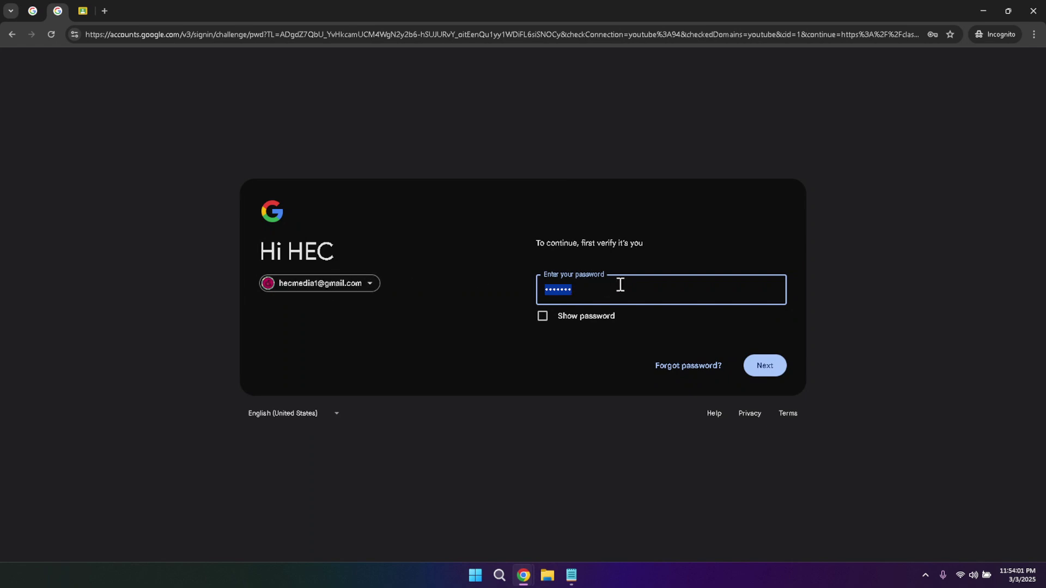
Submit the password and switch to the Classroom home tab listing the six classes
{"action": "left_click", "coordinate": [759, 363]}
{"action": "key", "text": "ctrl+Tab"}
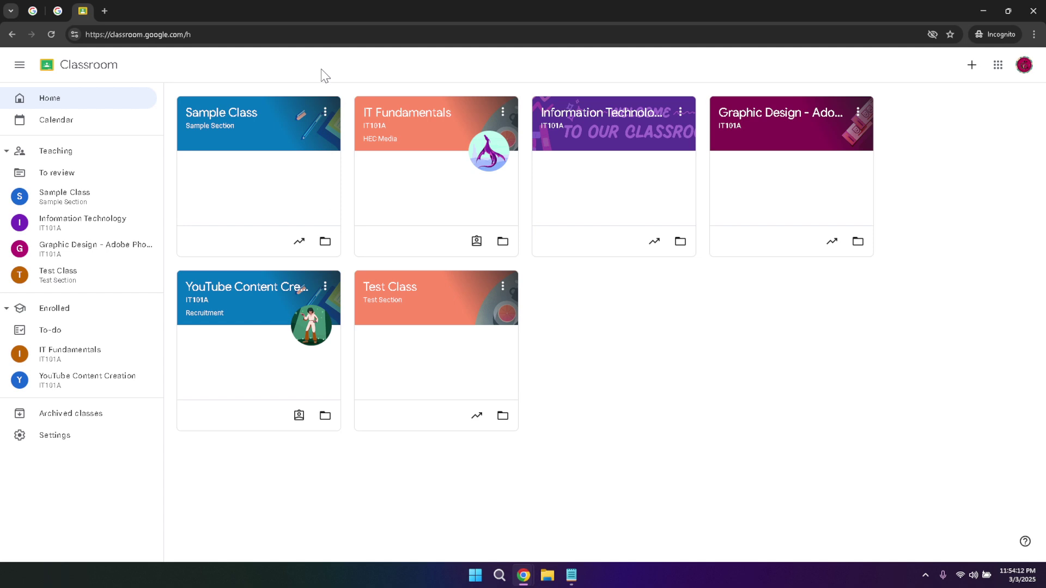
{"action": "left_click", "coordinate": [18, 66]}
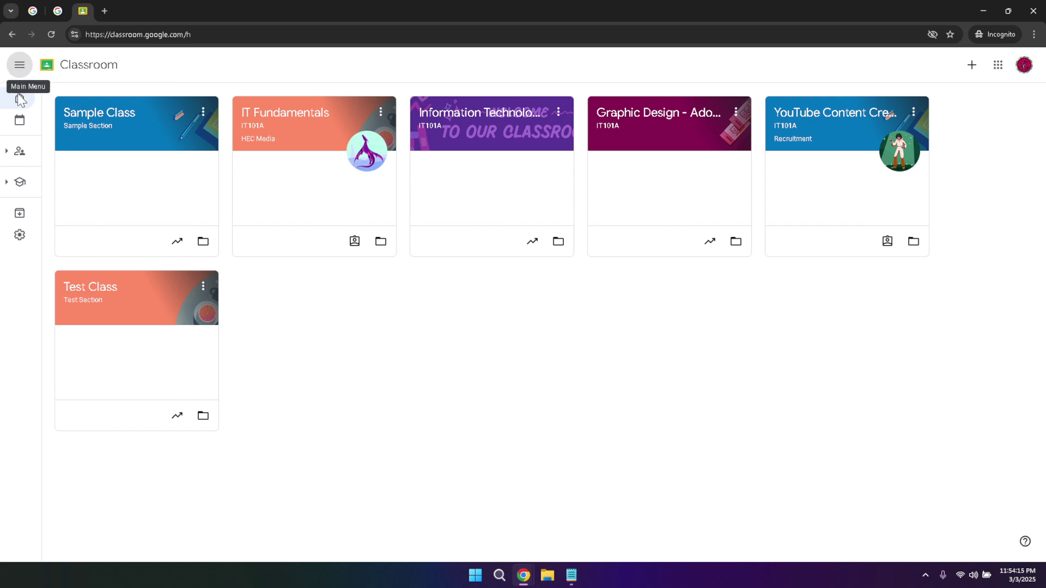
{"action": "mouse_move", "coordinate": [20, 103]}
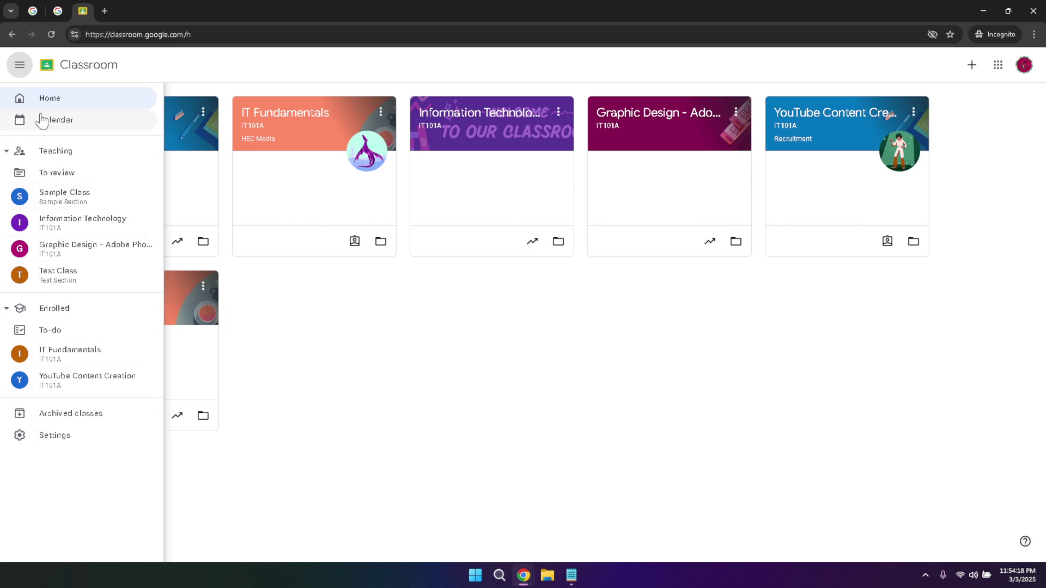
{"action": "left_click", "coordinate": [19, 66]}
{"action": "left_click", "coordinate": [19, 66]}
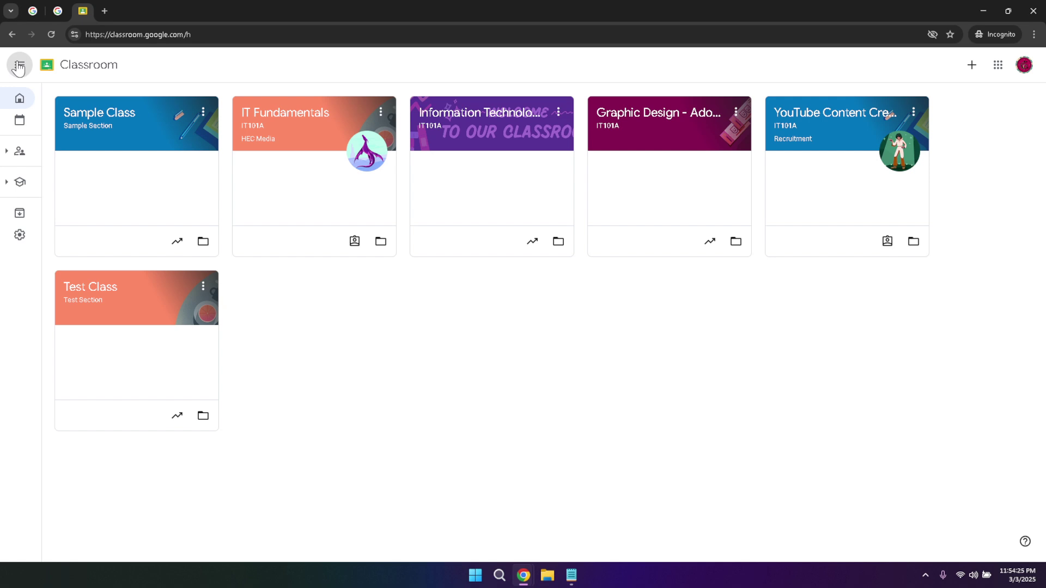
{"action": "left_click", "coordinate": [19, 65]}
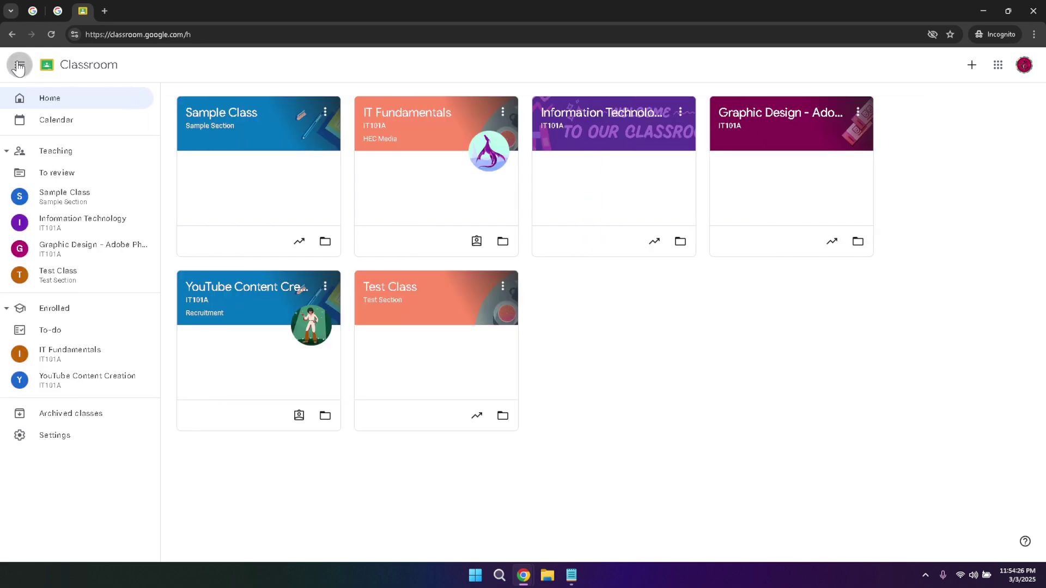
Open the Calendar for Mar 2 – Mar 8, 2025, then collapse and re-expand the Teaching list
{"action": "left_click", "coordinate": [55, 124]}
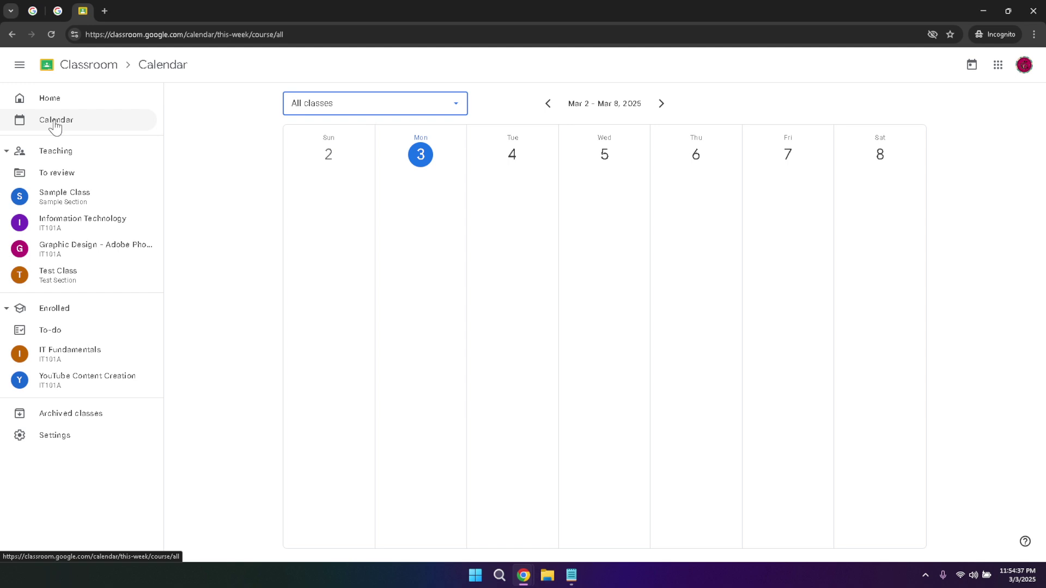
{"action": "left_click", "coordinate": [62, 155]}
{"action": "left_click", "coordinate": [62, 156]}
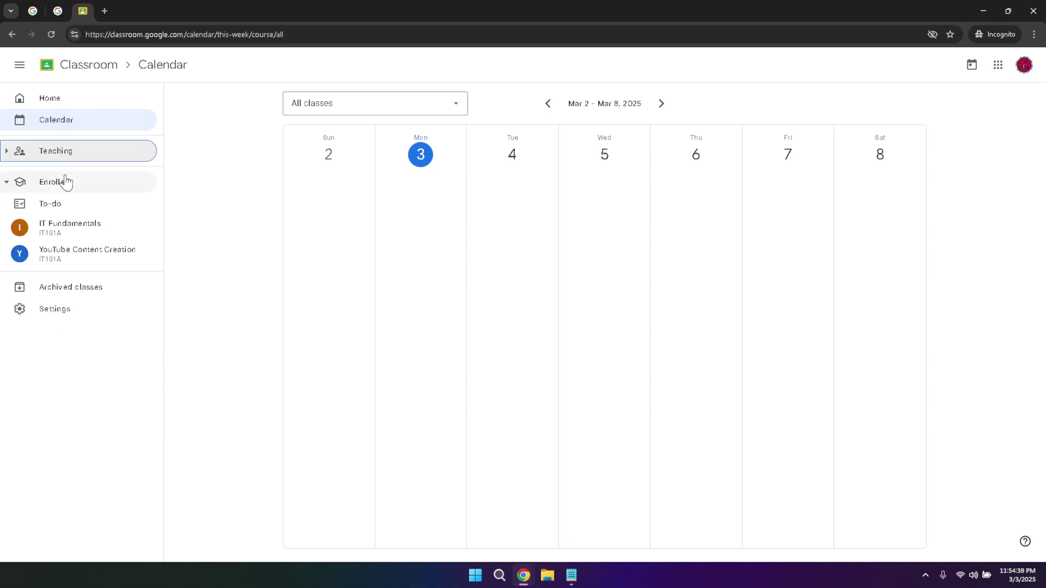
{"action": "left_click", "coordinate": [56, 154]}
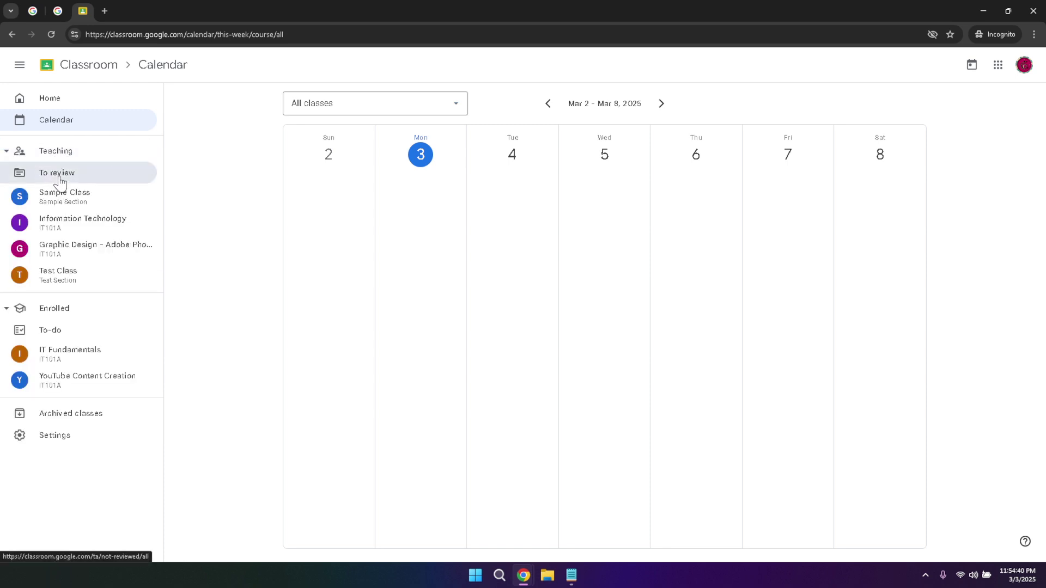
From To review, mark Sample Class's Assignment # 2 as reviewed and view it under Reviewed
{"action": "left_click", "coordinate": [59, 177]}
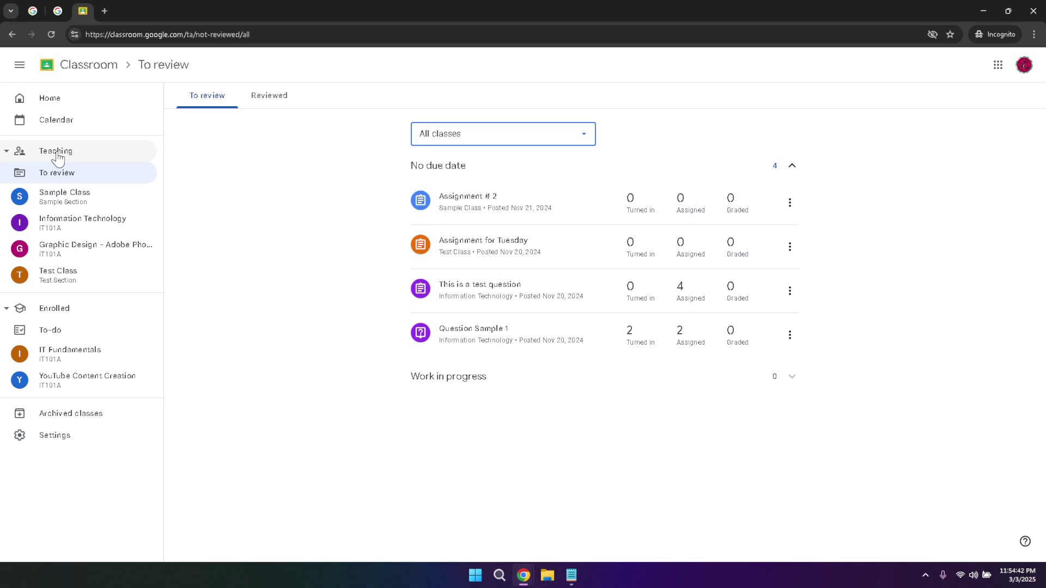
{"action": "left_click", "coordinate": [57, 155]}
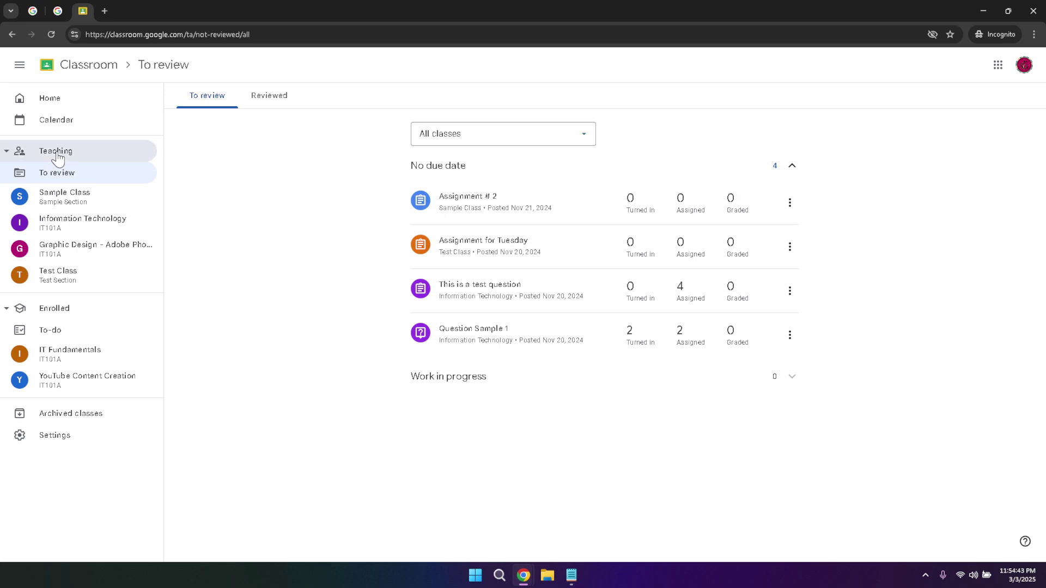
{"action": "left_click", "coordinate": [57, 155]}
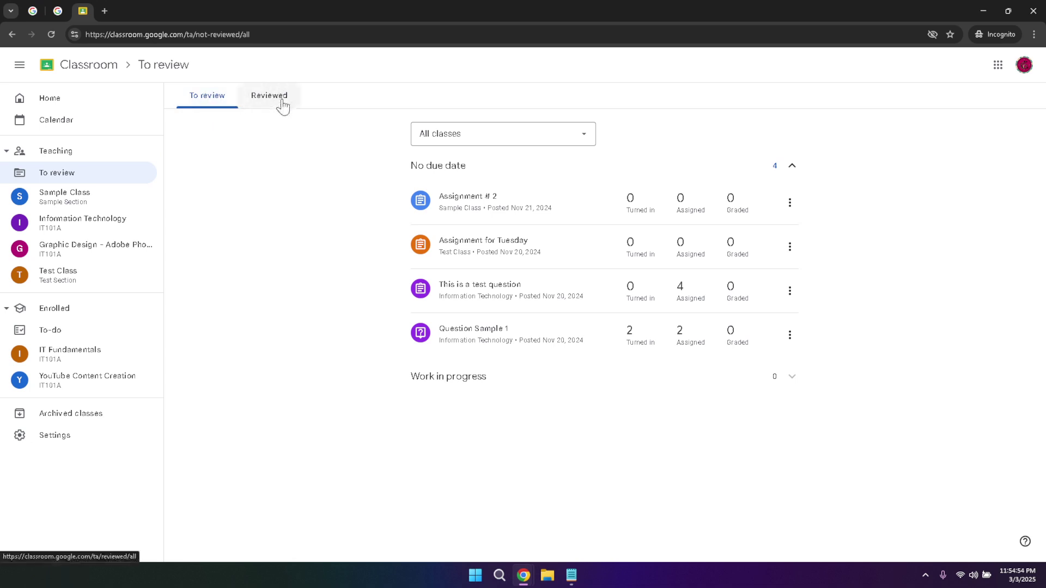
{"action": "left_click", "coordinate": [197, 102]}
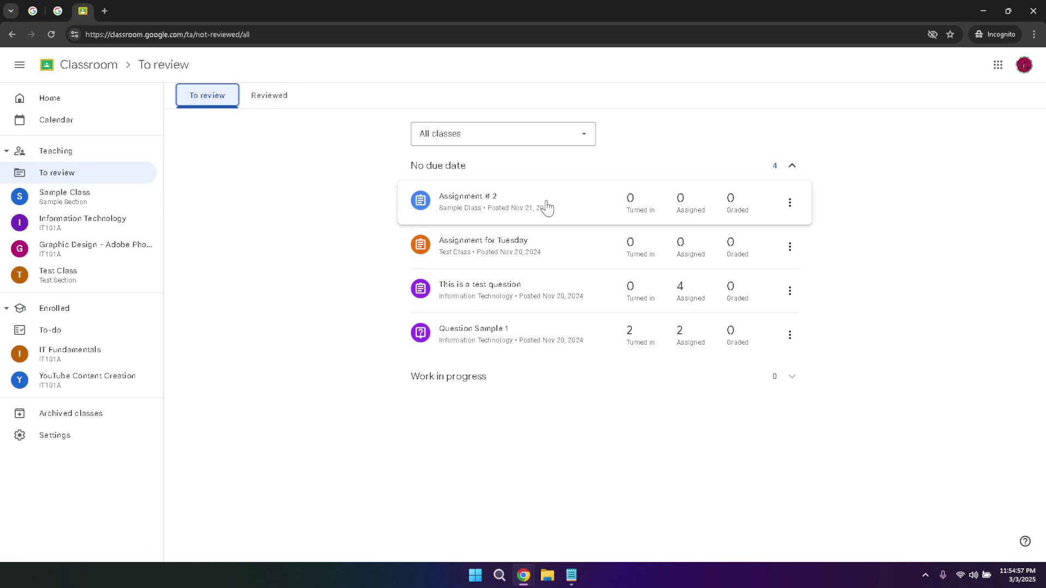
{"action": "left_click", "coordinate": [790, 206]}
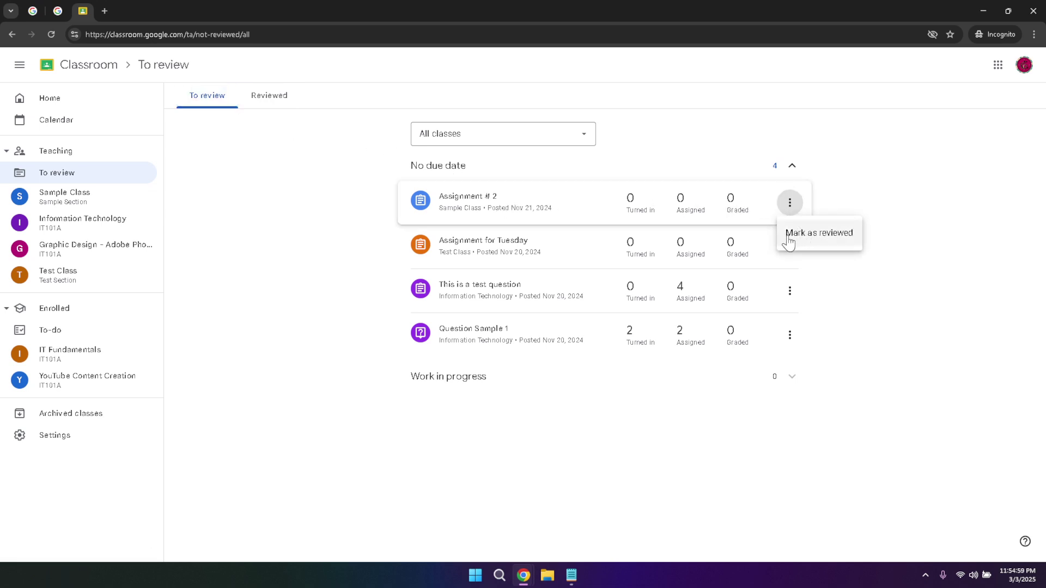
{"action": "left_click", "coordinate": [838, 238]}
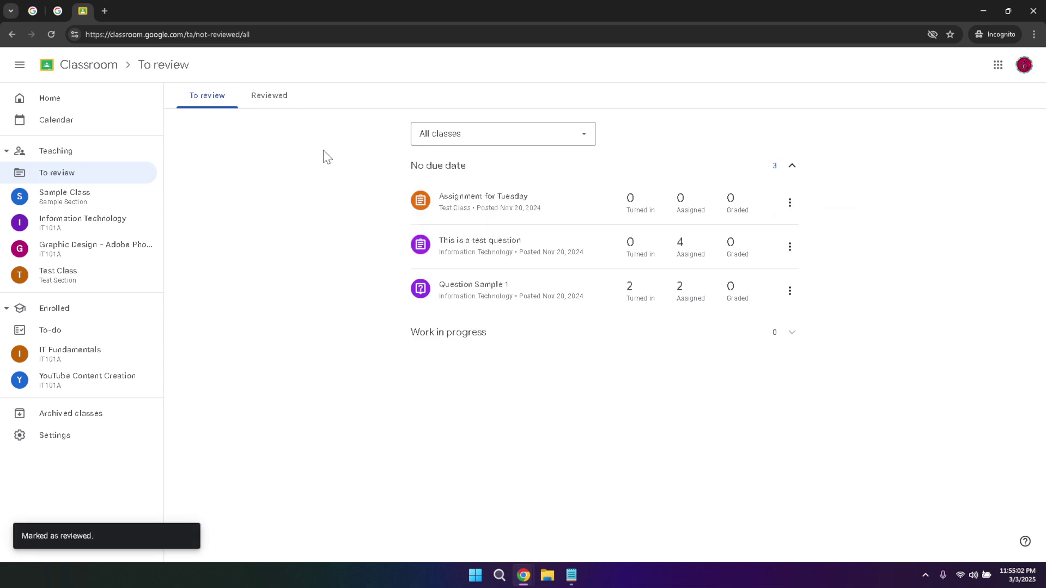
{"action": "left_click", "coordinate": [266, 106]}
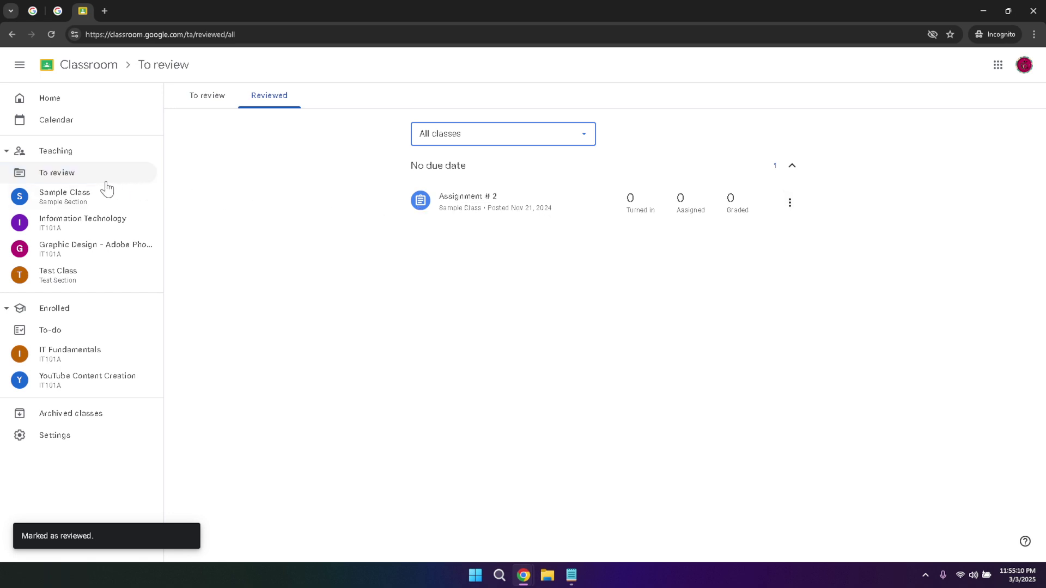
Open Sample Class, highlight its Class code label, and go to its Classwork page
{"action": "left_click", "coordinate": [78, 197]}
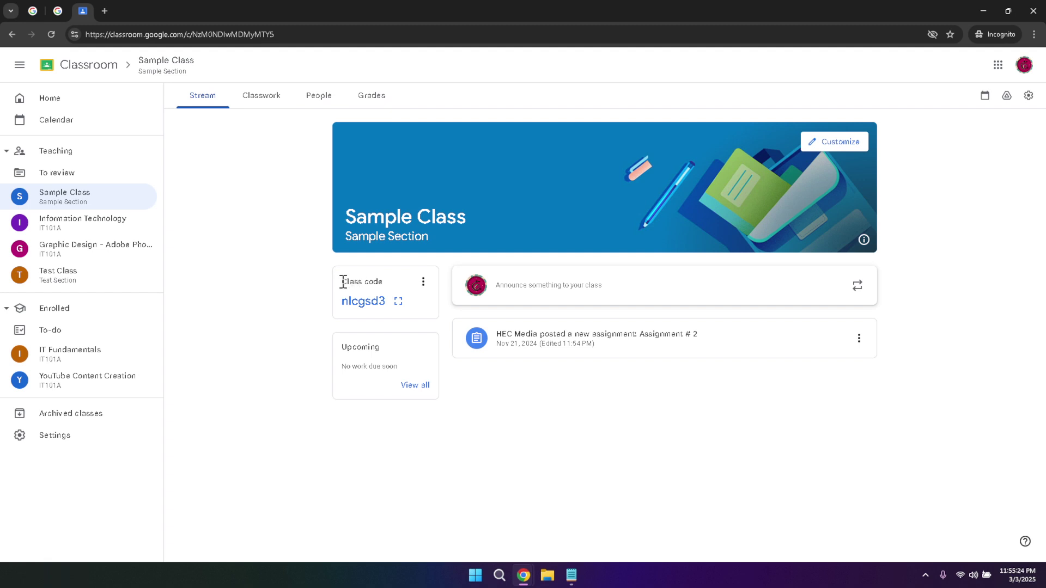
{"action": "triple_click", "coordinate": [347, 281]}
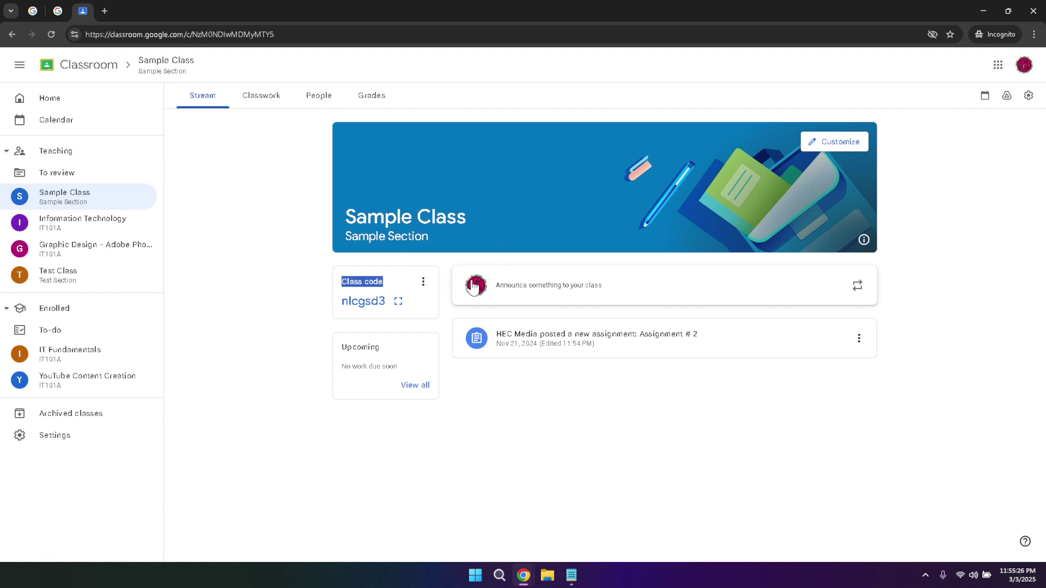
{"action": "left_click", "coordinate": [450, 284]}
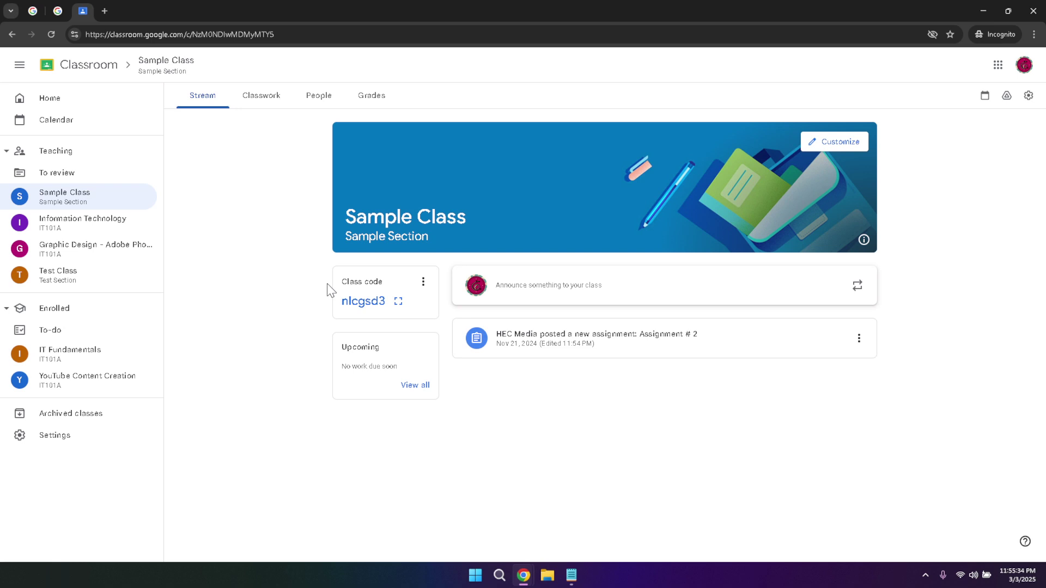
{"action": "left_click", "coordinate": [268, 103]}
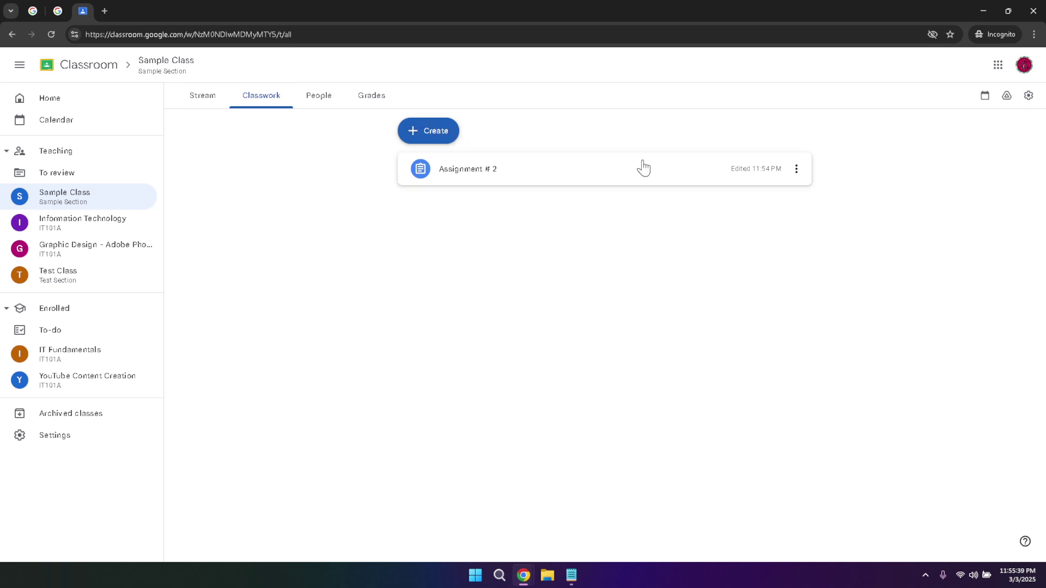
Peek at Assignment # 2's options, close them, and show the Create menu's classwork types
{"action": "left_click", "coordinate": [799, 173]}
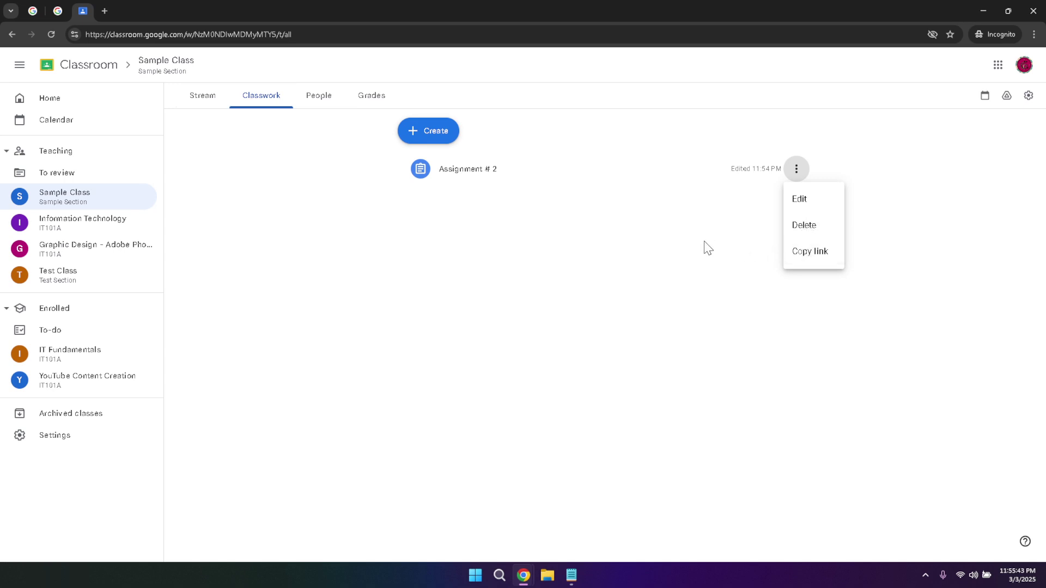
{"action": "left_click", "coordinate": [309, 196]}
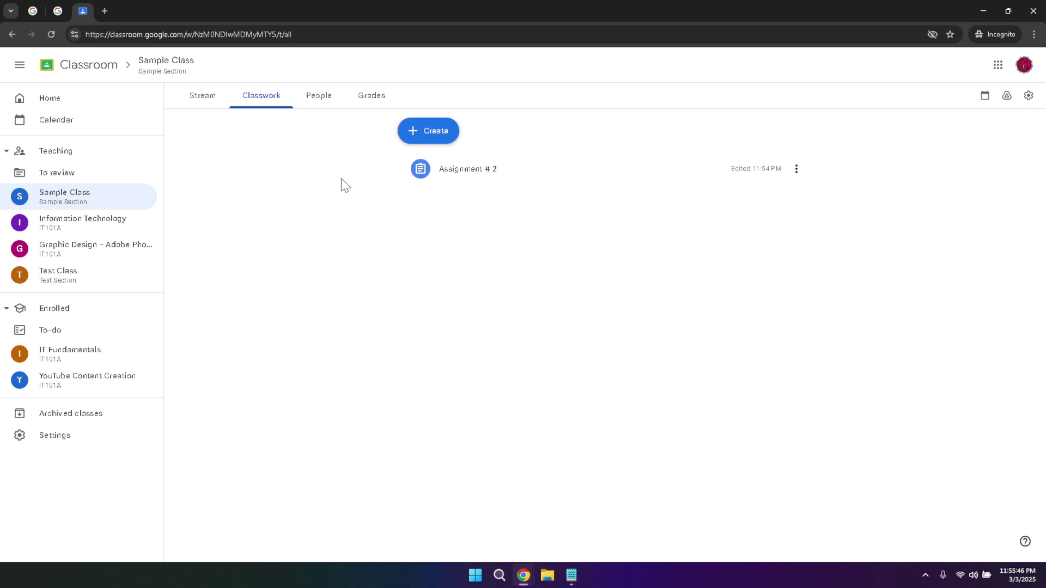
{"action": "left_click", "coordinate": [440, 136]}
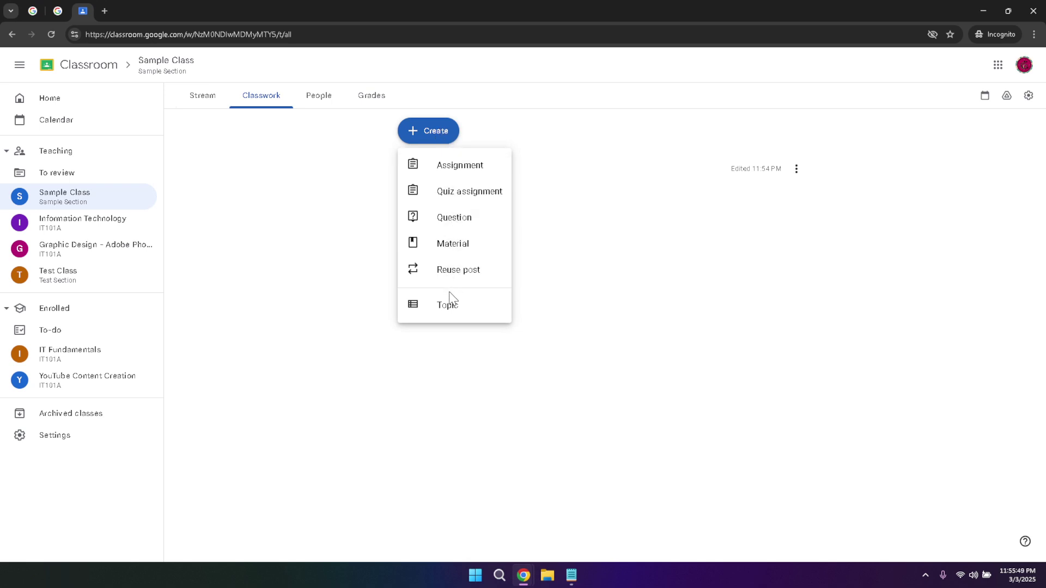
On the People tab, open and cancel both the Invite students and Invite teachers dialogs
{"action": "left_click", "coordinate": [313, 100]}
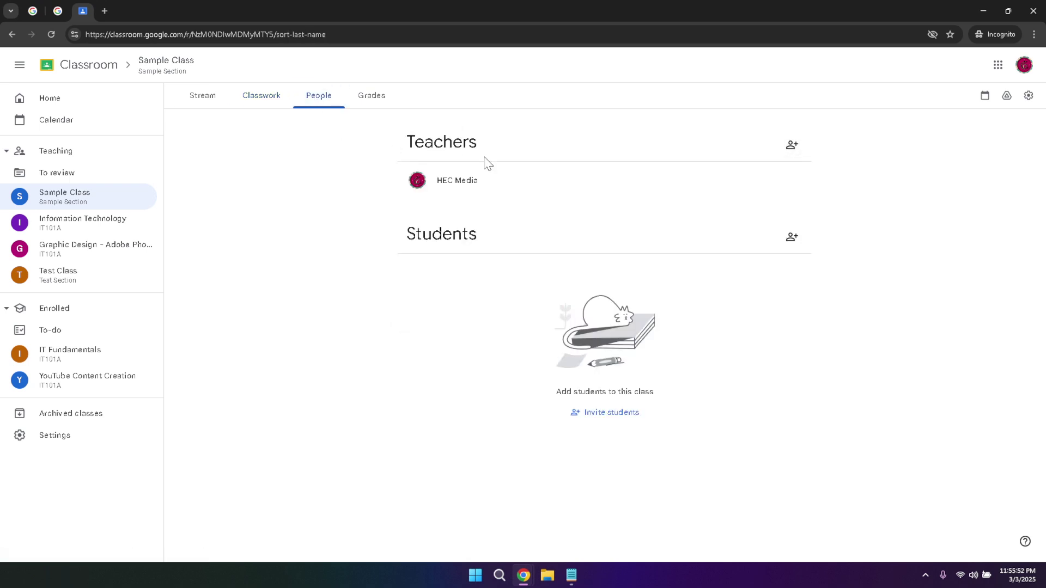
{"action": "left_click", "coordinate": [790, 237]}
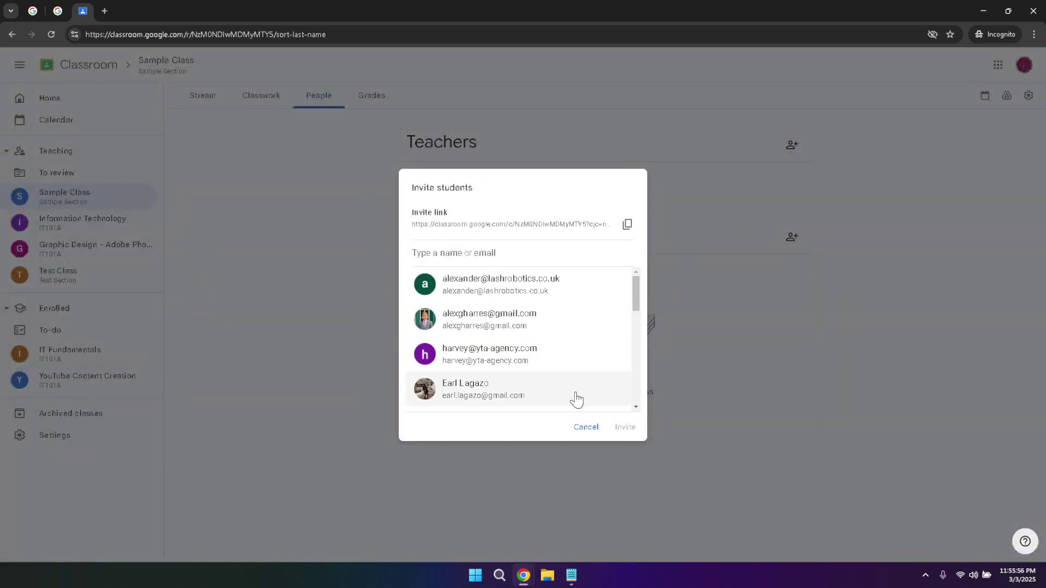
{"action": "left_click", "coordinate": [587, 429]}
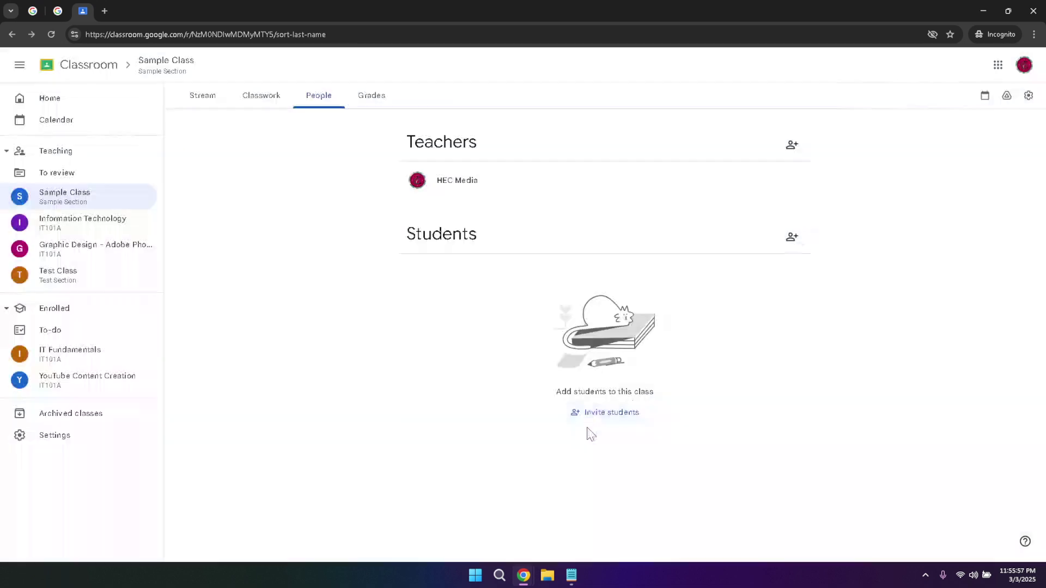
{"action": "left_click", "coordinate": [792, 146]}
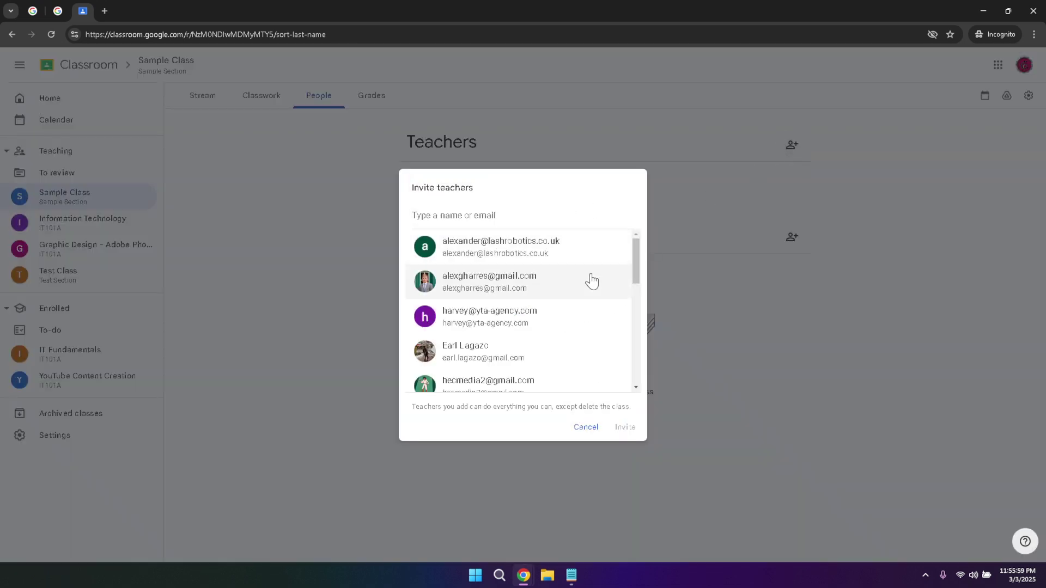
{"action": "left_click", "coordinate": [593, 432]}
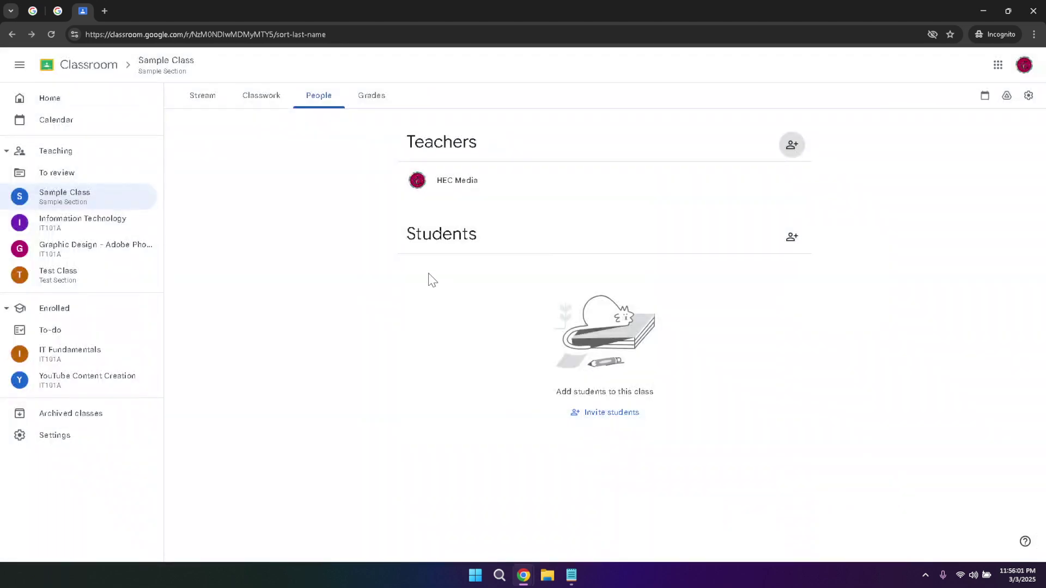
View the empty Grades page, close the Google Calendar browser tab, and click the settings gear
{"action": "left_click", "coordinate": [360, 103]}
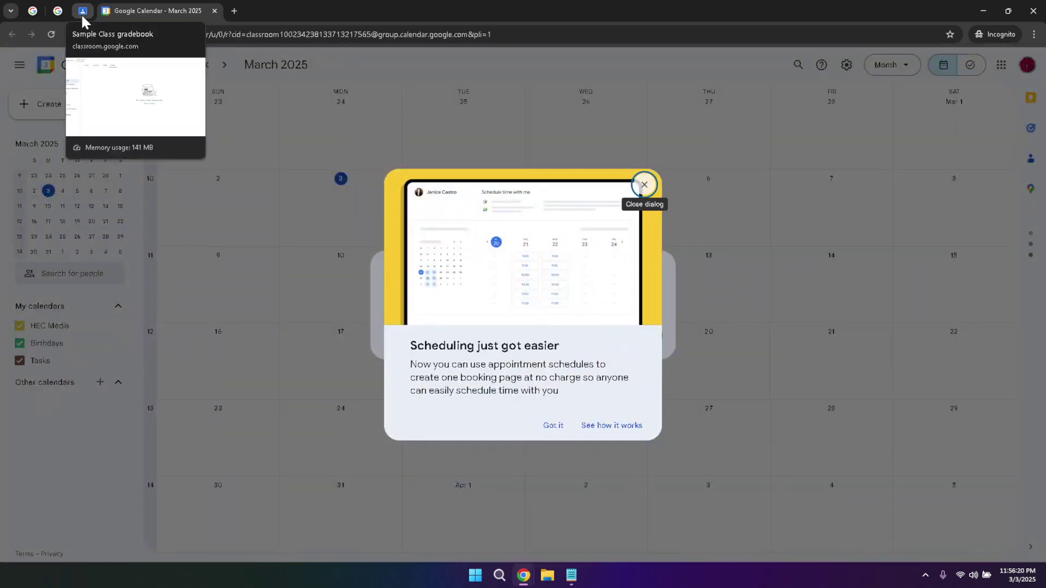
{"action": "left_click", "coordinate": [83, 13]}
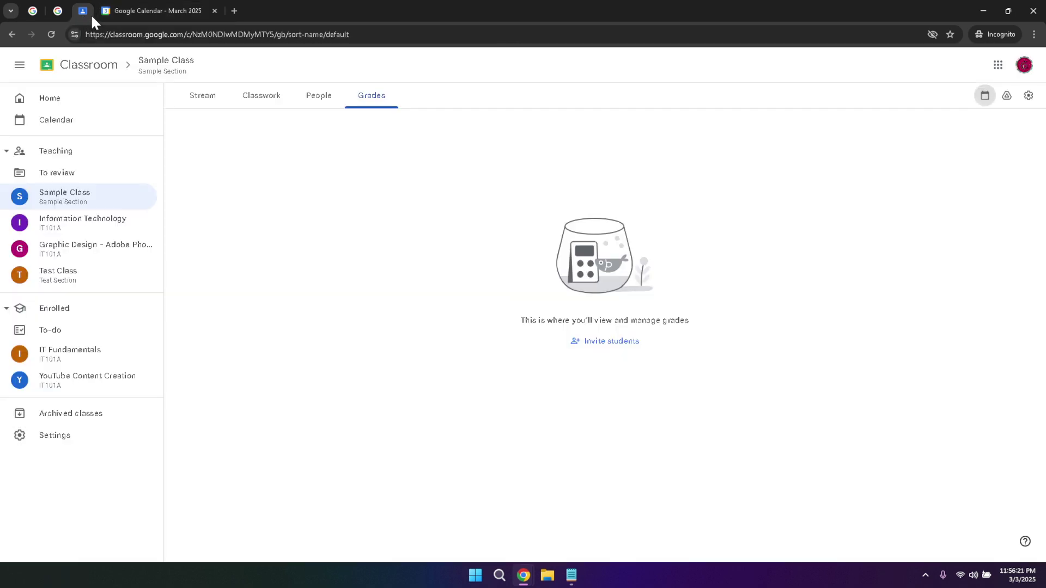
{"action": "left_click", "coordinate": [214, 11]}
{"action": "left_click", "coordinate": [1007, 103]}
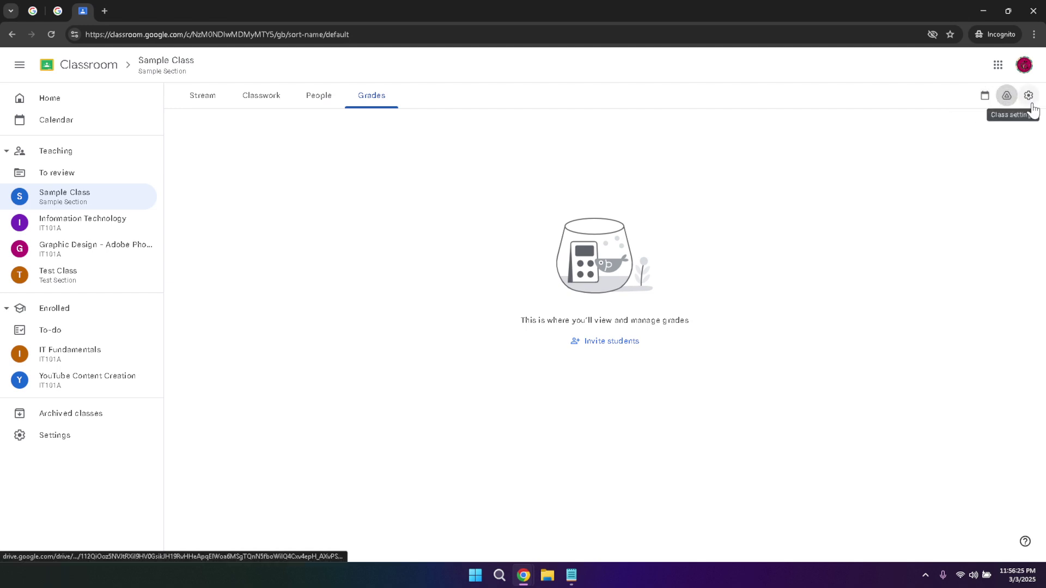
Look over Class settings' Class Details, close them, and return to the Stream tab
{"action": "left_click", "coordinate": [1028, 96]}
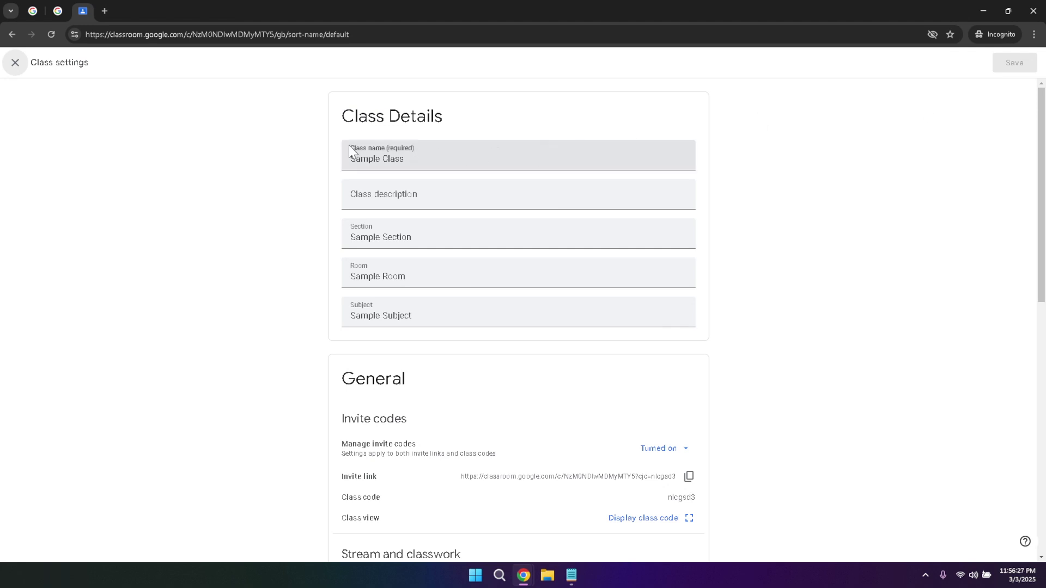
{"action": "left_click_drag", "start_coordinate": [344, 115], "coordinate": [469, 117]}
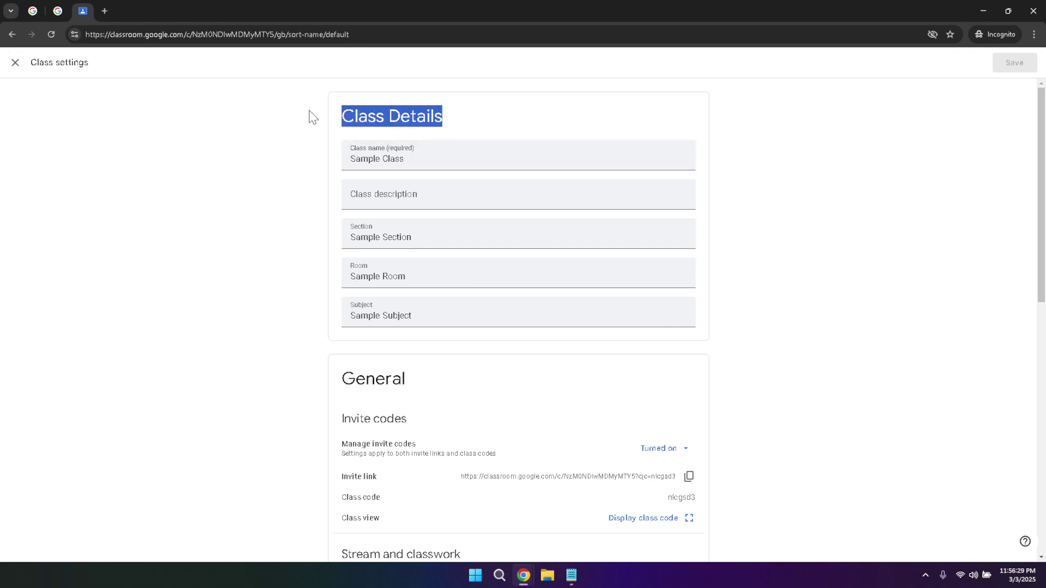
{"action": "left_click", "coordinate": [13, 63]}
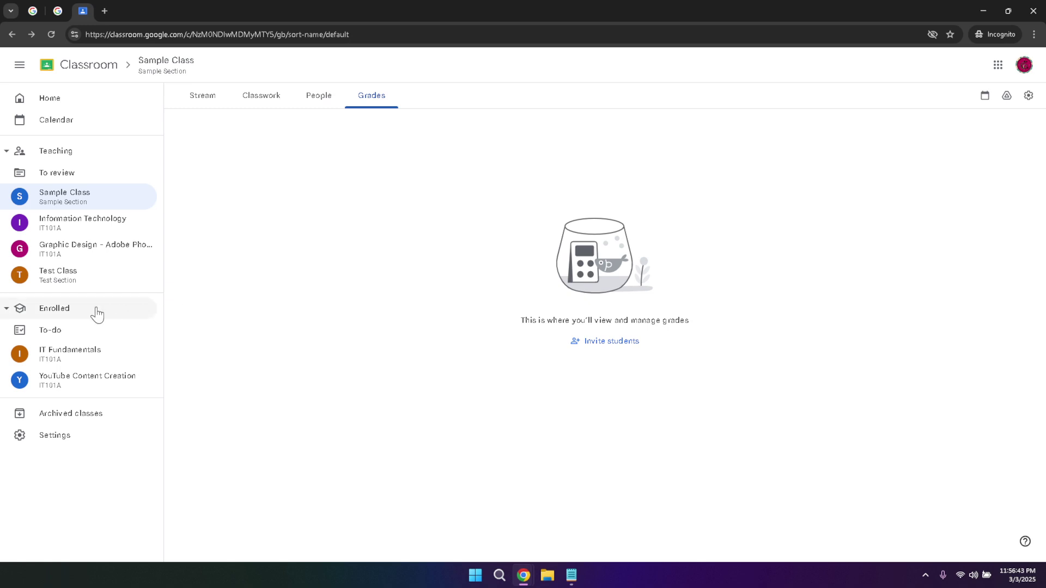
{"action": "left_click", "coordinate": [205, 101]}
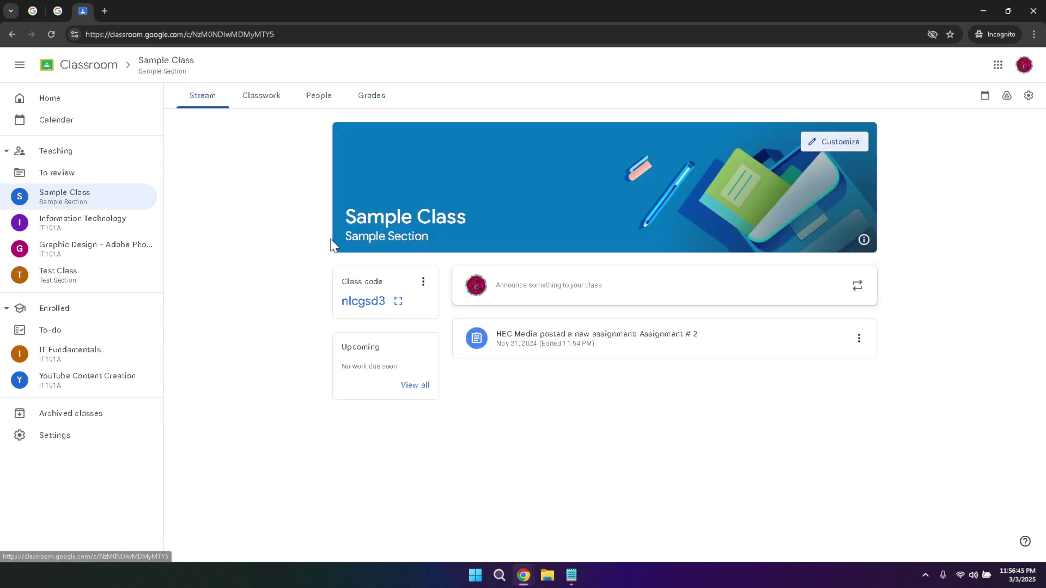
{"action": "left_click_drag", "start_coordinate": [343, 283], "coordinate": [384, 280]}
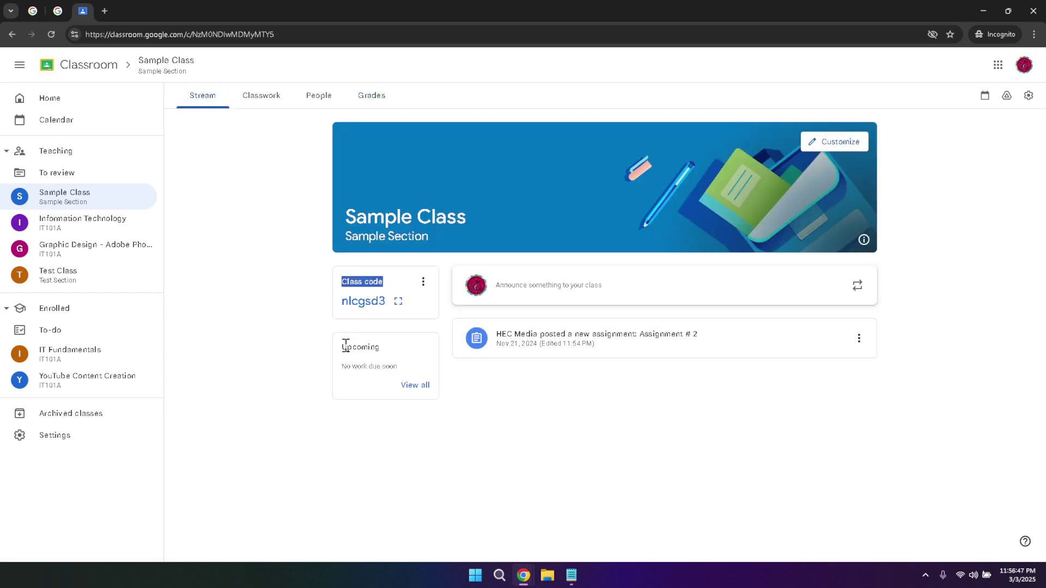
{"action": "left_click_drag", "start_coordinate": [343, 351], "coordinate": [390, 355]}
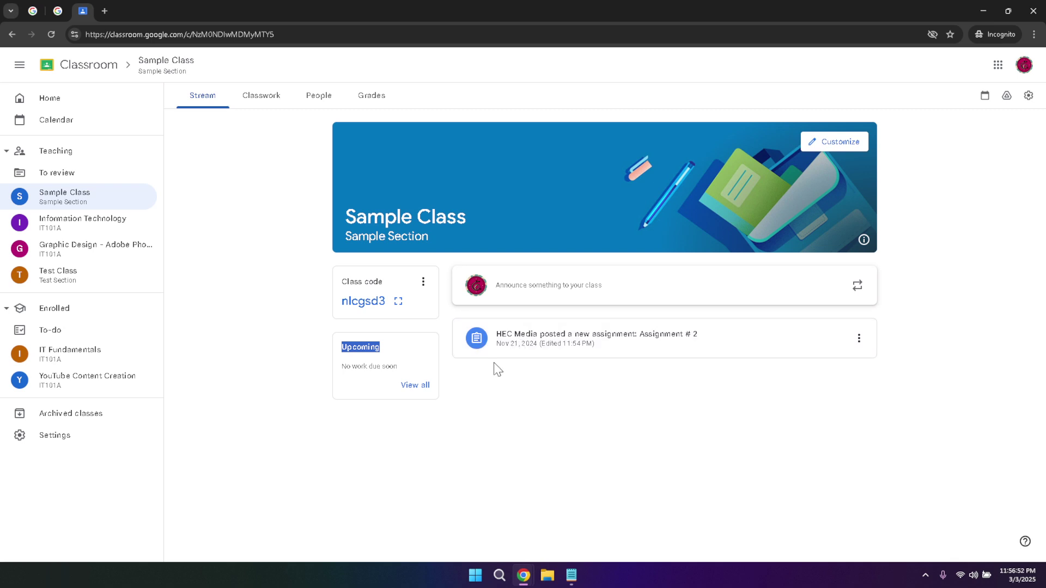
{"action": "left_click", "coordinate": [505, 394]}
On the Classwork tab, show the Create menu's classwork types and dismiss them
{"action": "left_click", "coordinate": [246, 103]}
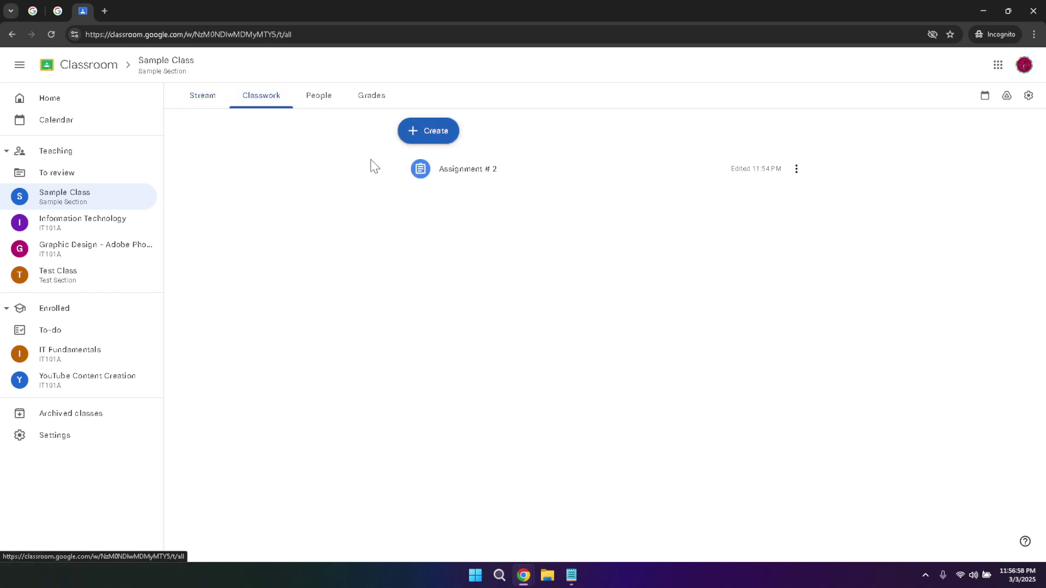
{"action": "left_click", "coordinate": [430, 136]}
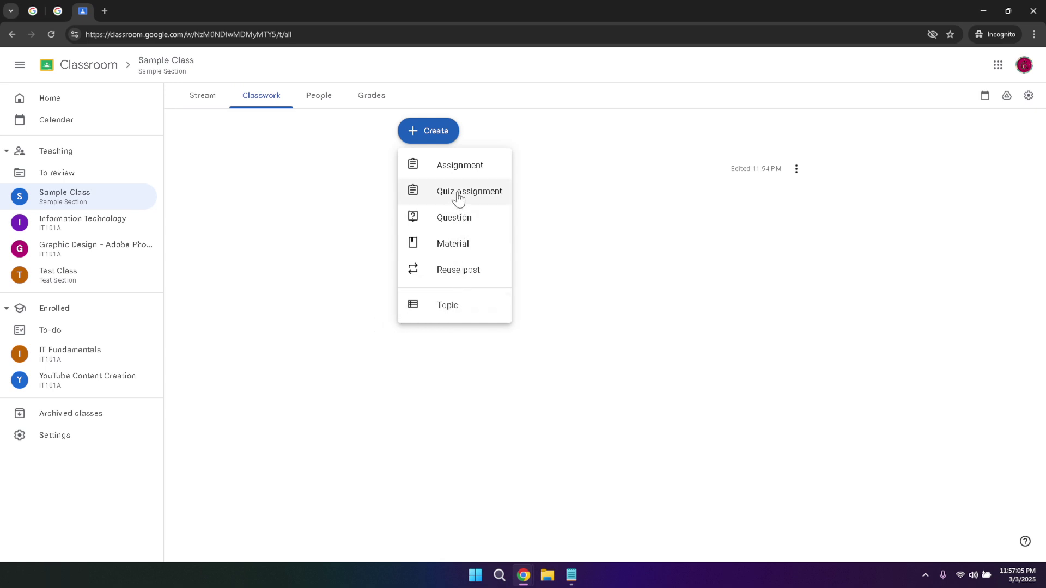
{"action": "left_click", "coordinate": [297, 257]}
On Sample Class's People page, open Invite teachers and cancel without inviting anyone
{"action": "left_click", "coordinate": [319, 97]}
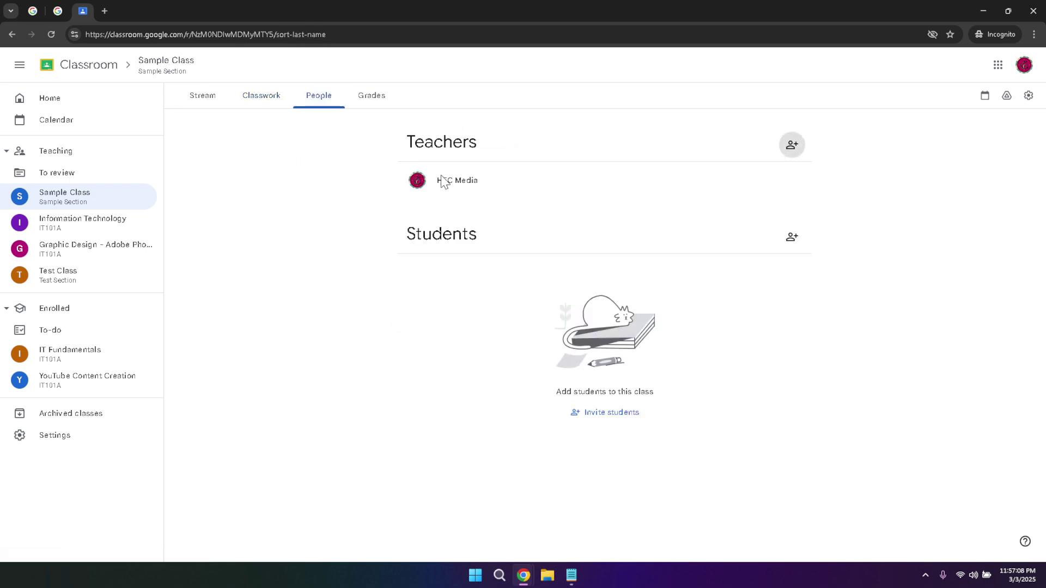
{"action": "left_click", "coordinate": [790, 146]}
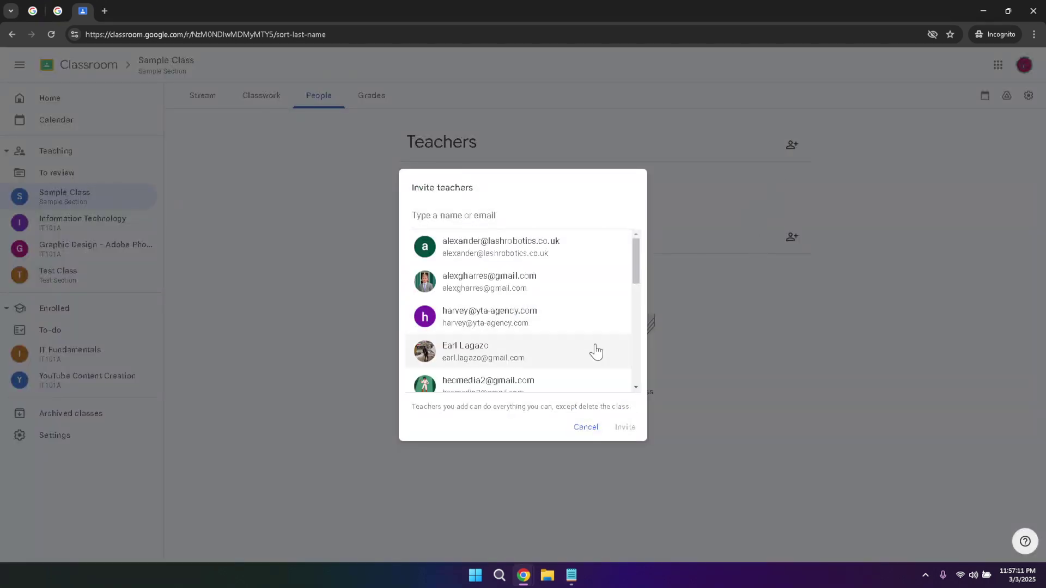
{"action": "left_click", "coordinate": [586, 428]}
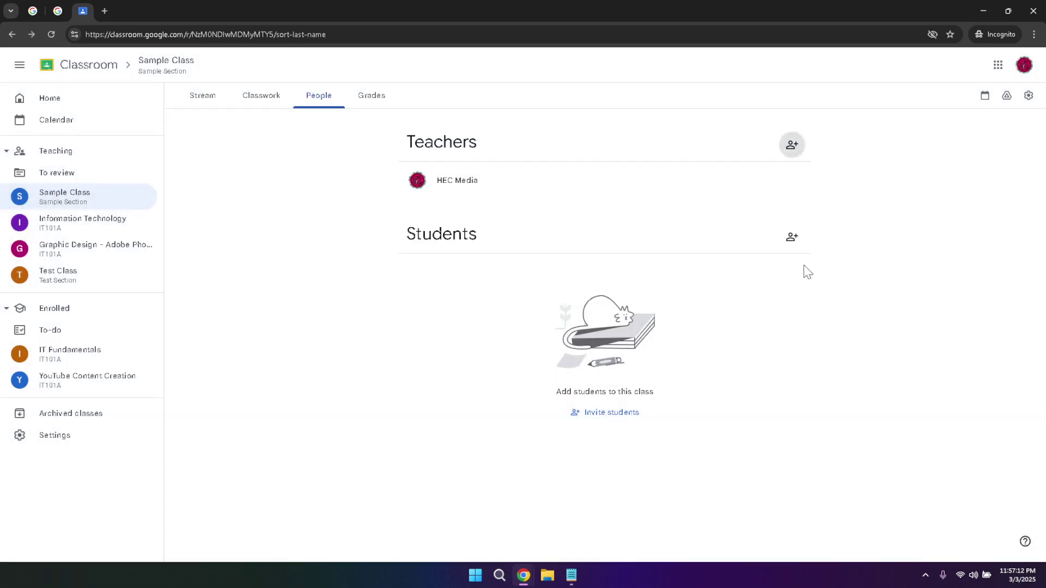
Look through the Invite students suggestions, cancel, and view the empty Grades page
{"action": "left_click", "coordinate": [791, 236]}
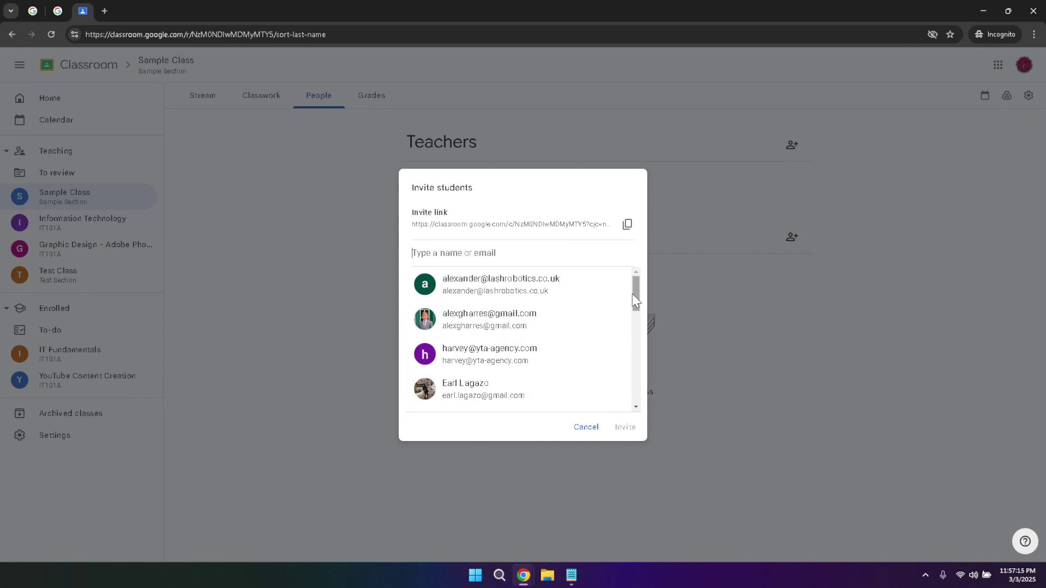
{"action": "left_click_drag", "start_coordinate": [639, 294], "coordinate": [644, 393]}
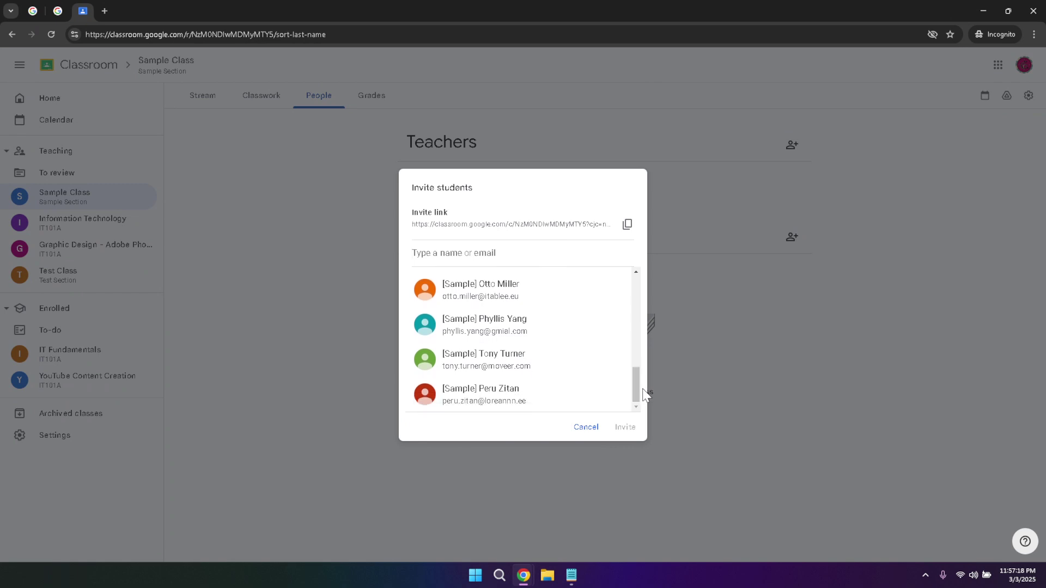
{"action": "left_click", "coordinate": [587, 430]}
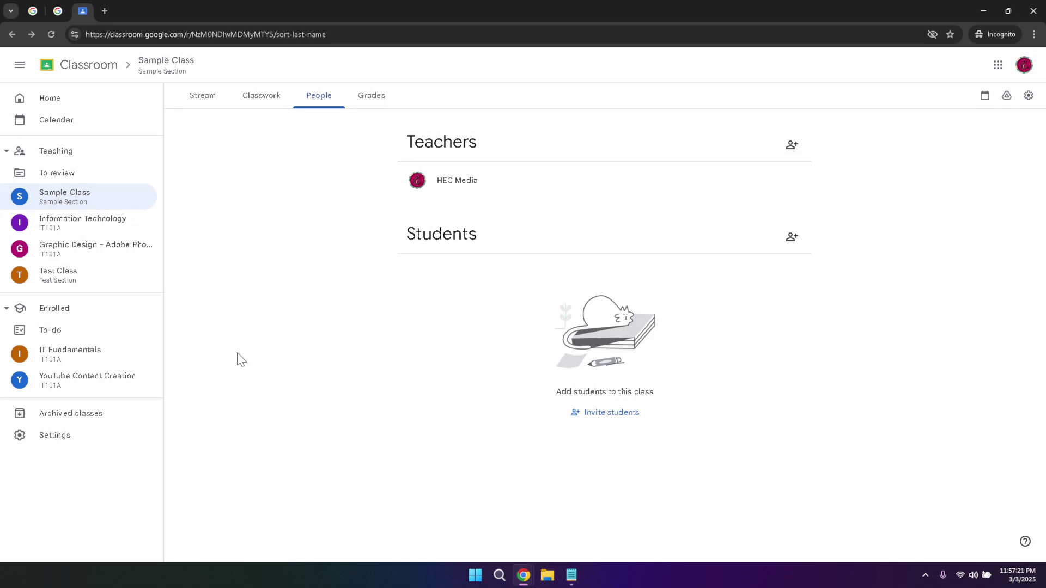
{"action": "left_click", "coordinate": [369, 98]}
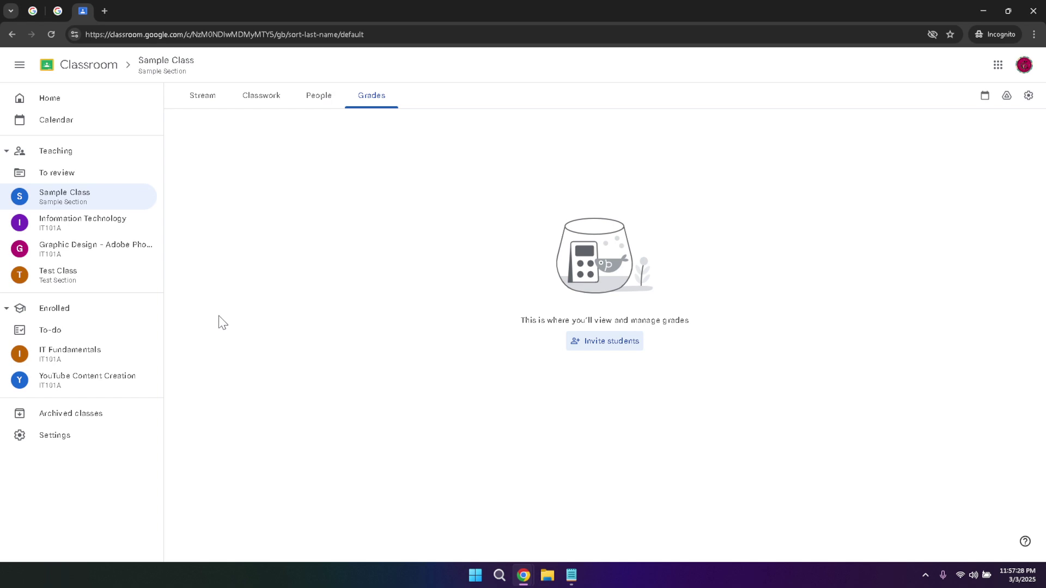
Collapse and re-expand the Enrolled class list, then open the To-do page
{"action": "left_click", "coordinate": [65, 310]}
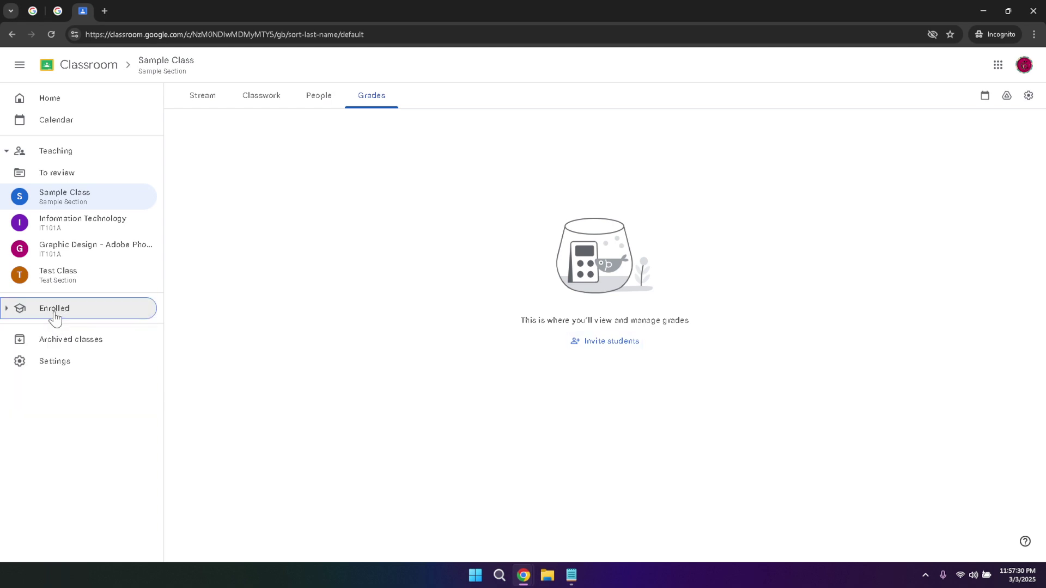
{"action": "left_click", "coordinate": [55, 317]}
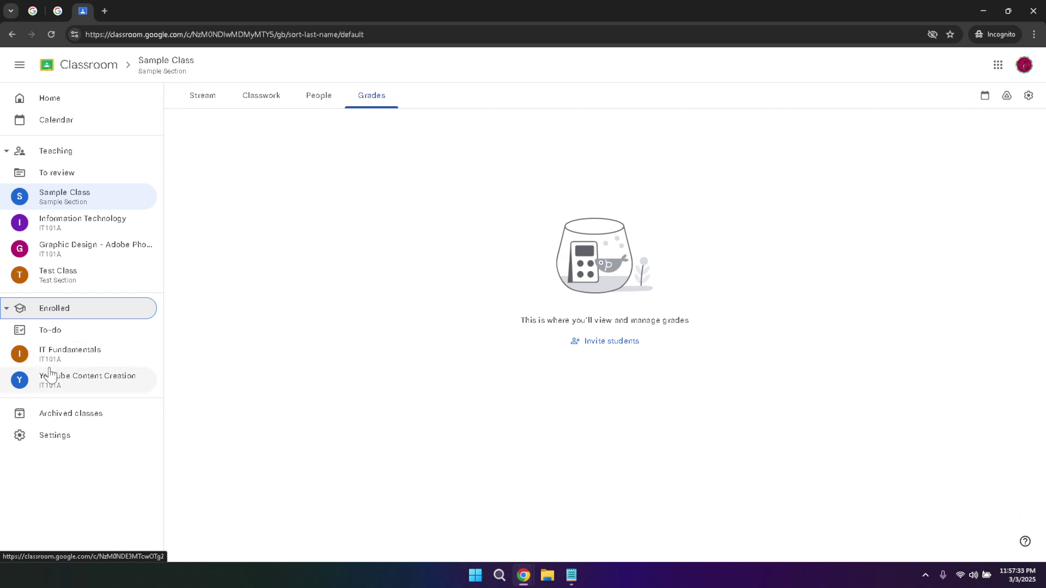
{"action": "left_click", "coordinate": [50, 338]}
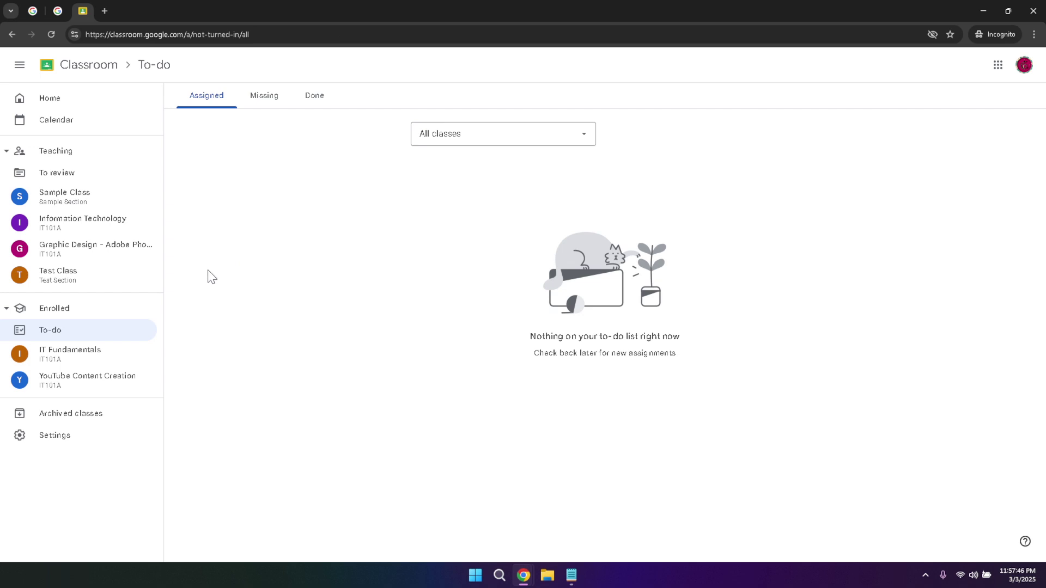
Check the Missing and Done to-do tabs, then open the IT Fundamentals (IT101A) class
{"action": "left_click", "coordinate": [264, 104]}
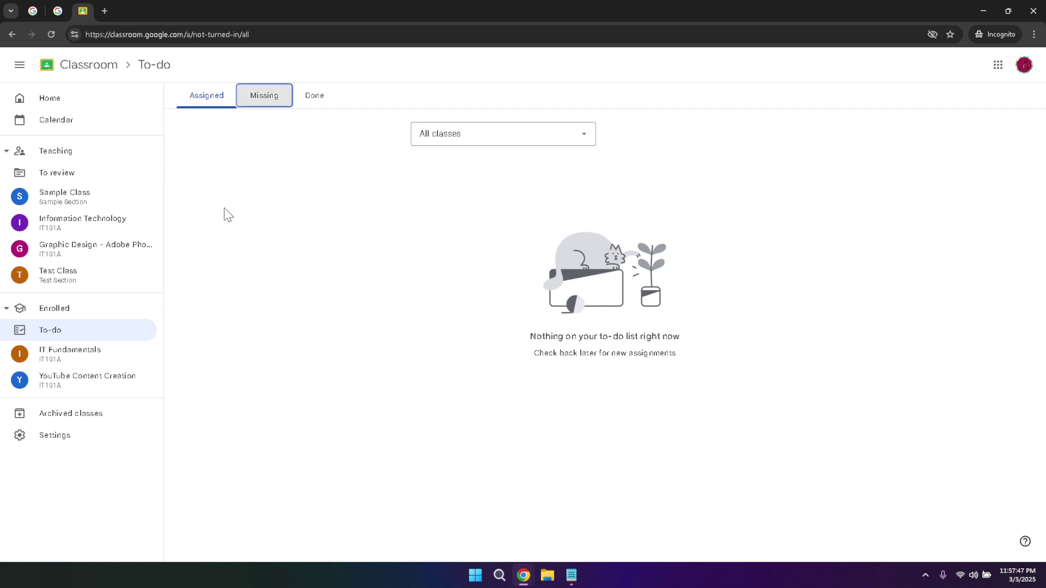
{"action": "left_click", "coordinate": [268, 97]}
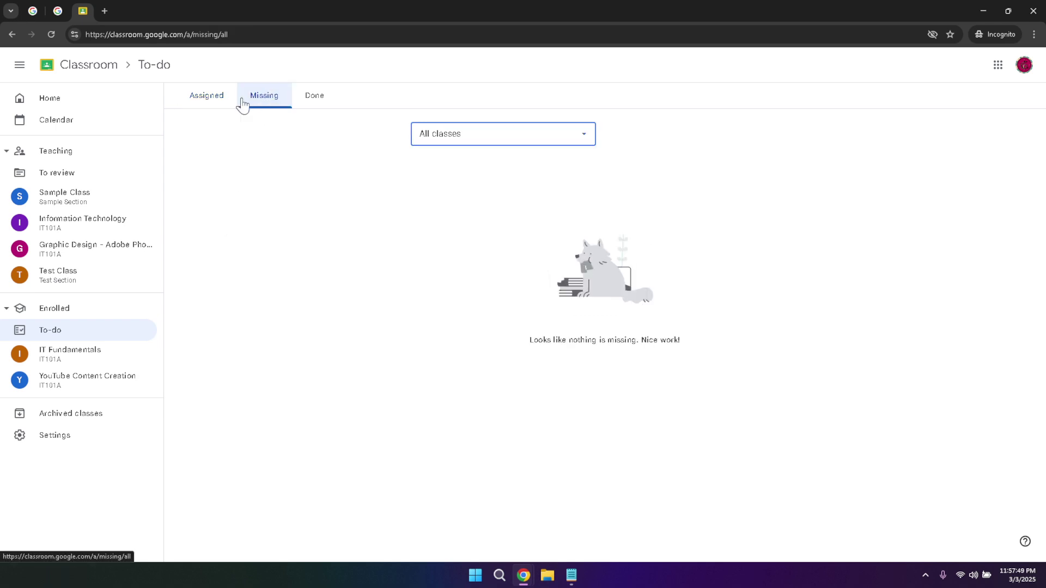
{"action": "left_click", "coordinate": [306, 105]}
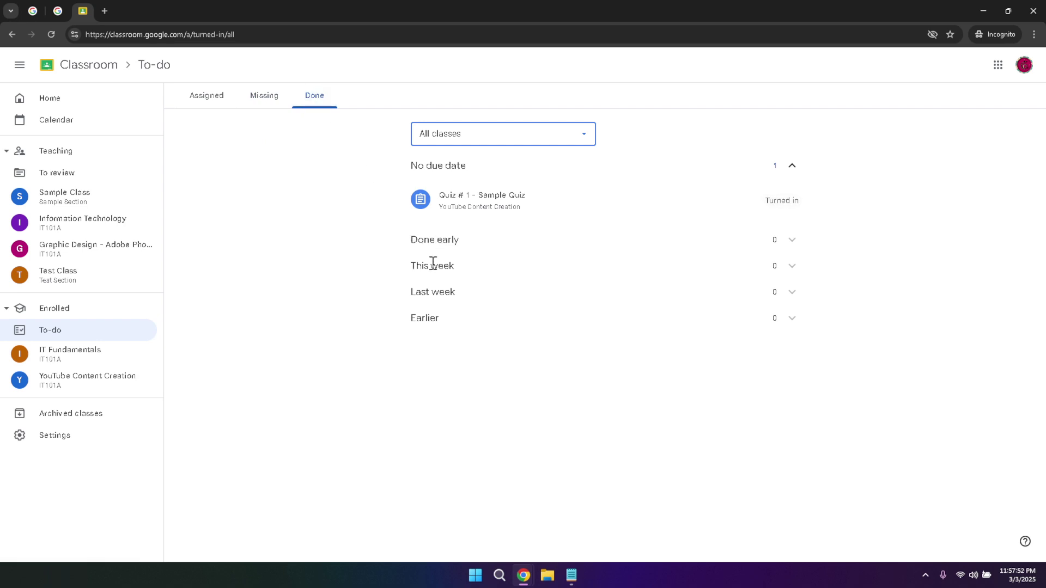
{"action": "left_click", "coordinate": [272, 354]}
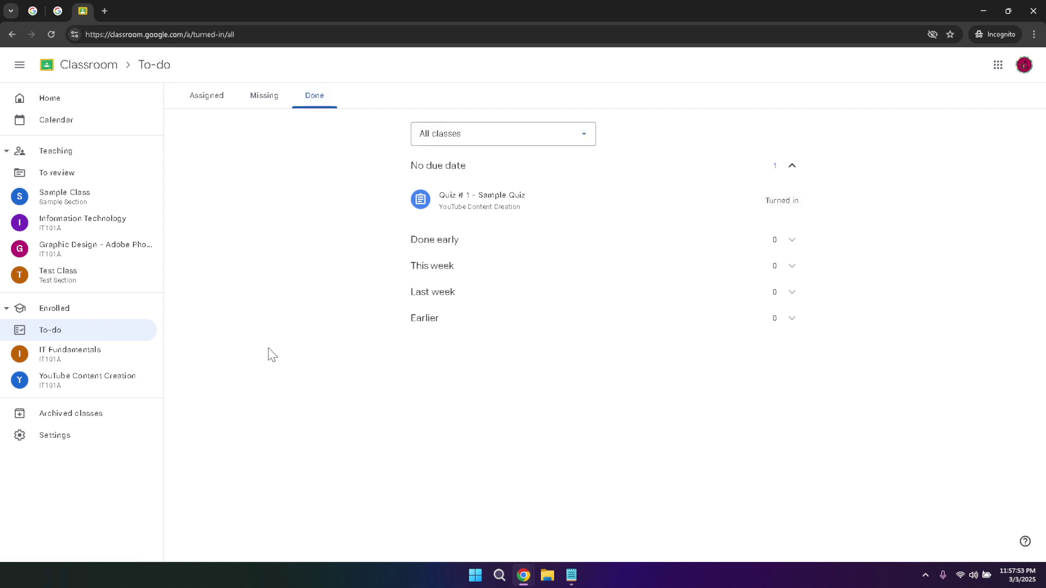
{"action": "left_click", "coordinate": [101, 363]}
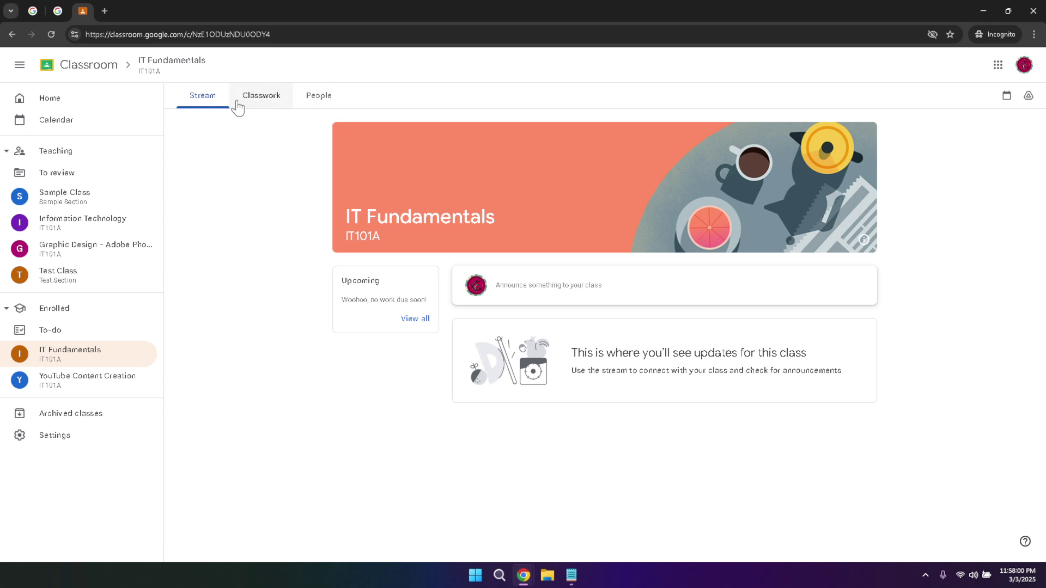
Browse IT Fundamentals' Stream, Classwork and People tabs, then go to Archived classes
{"action": "left_click", "coordinate": [200, 103]}
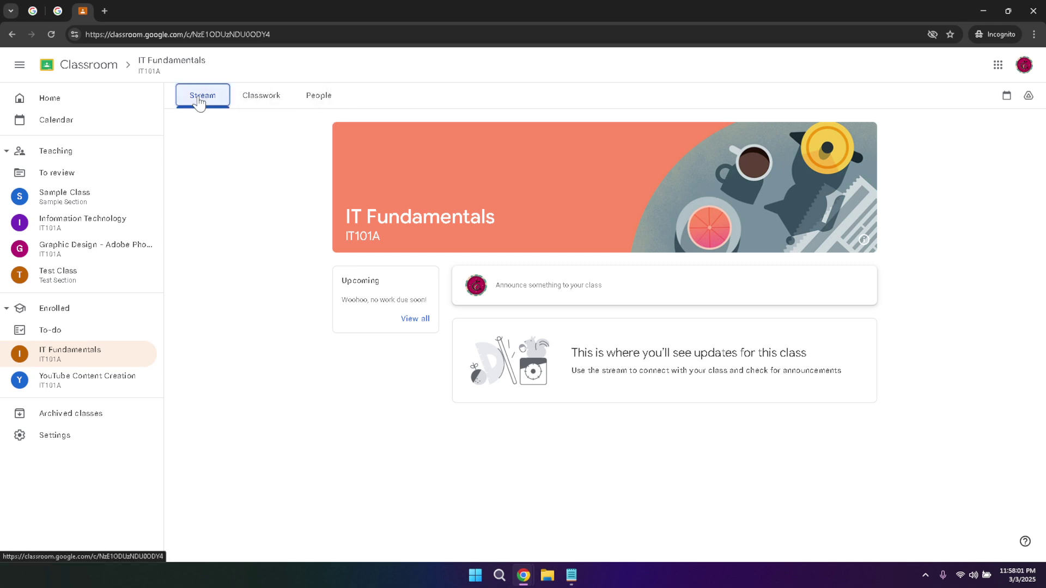
{"action": "left_click", "coordinate": [256, 101]}
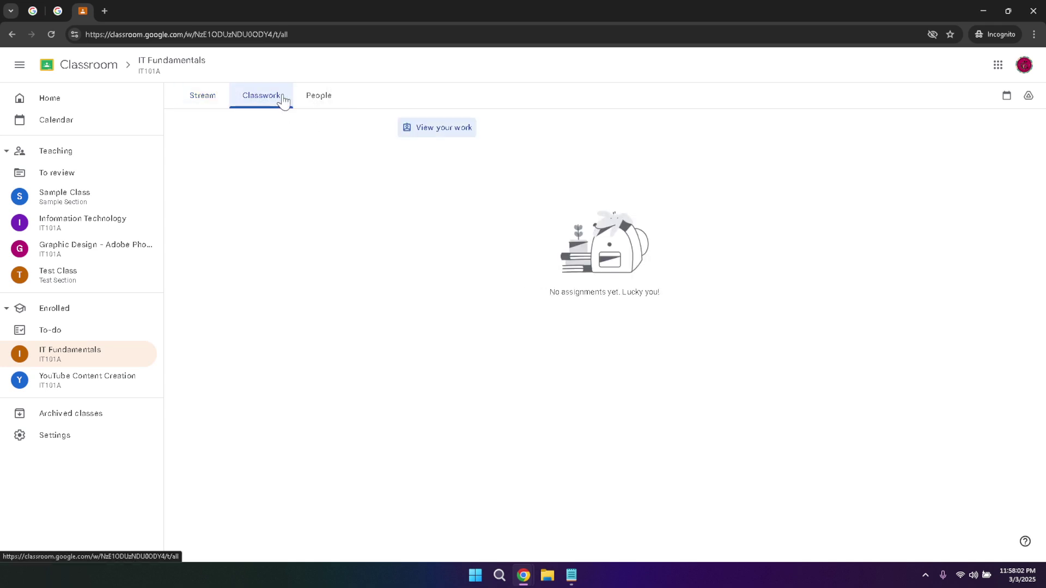
{"action": "left_click", "coordinate": [332, 103]}
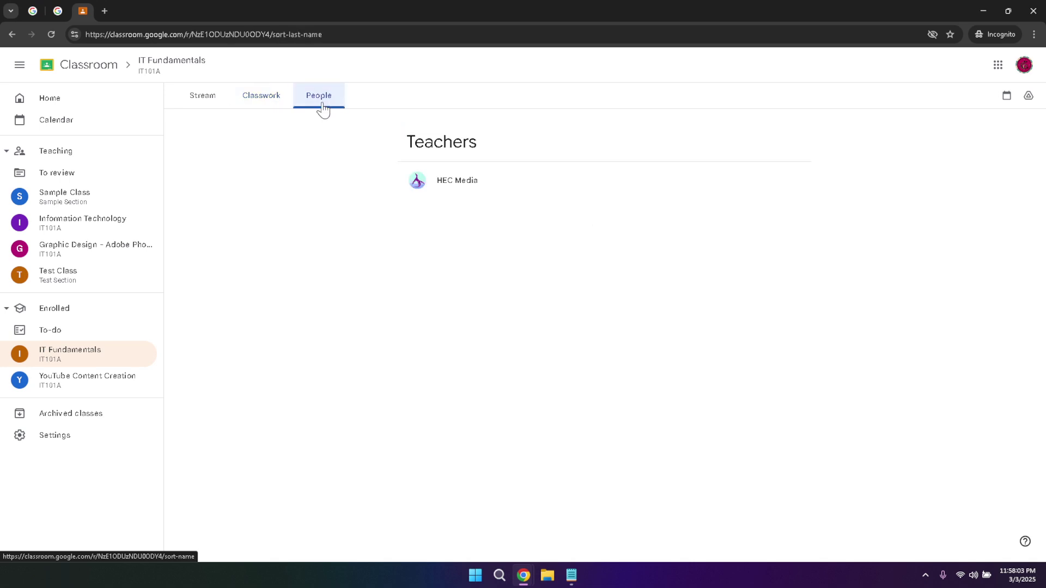
{"action": "left_click", "coordinate": [206, 107]}
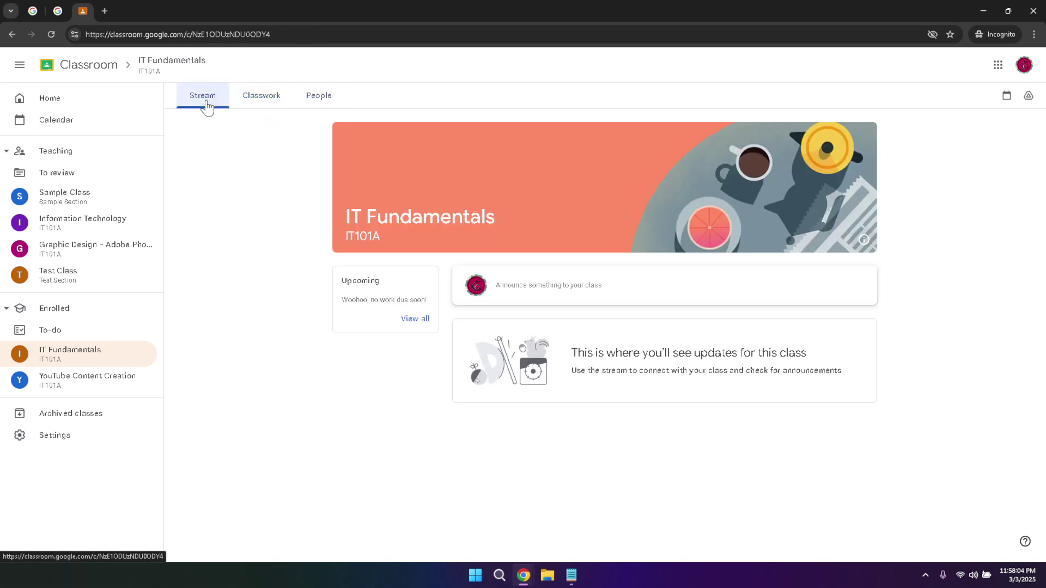
{"action": "left_click", "coordinate": [71, 417]}
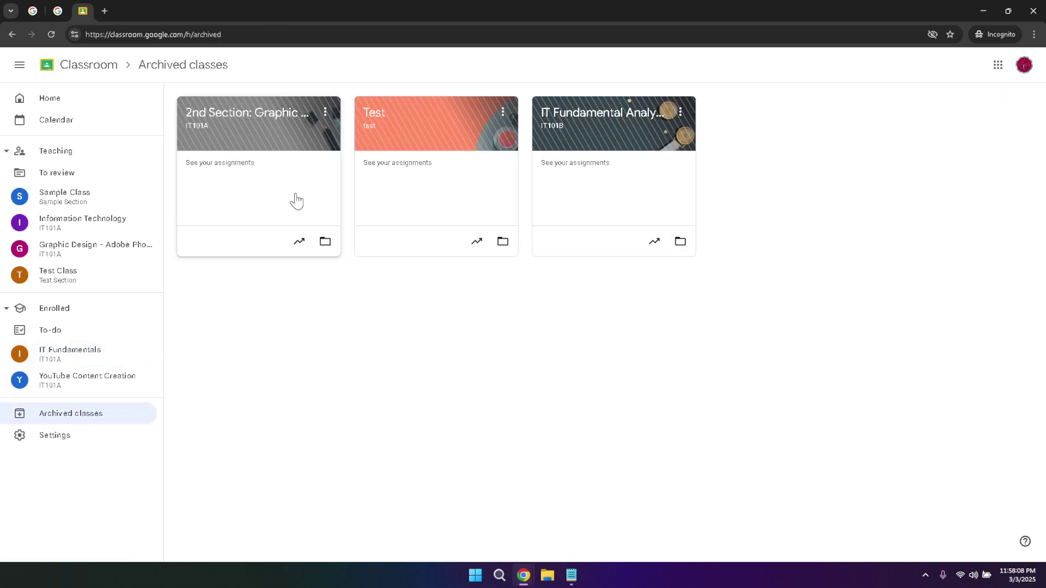
Delete the archived Test class from its three-dot menu, confirm, then go to Settings
{"action": "left_click", "coordinate": [326, 113]}
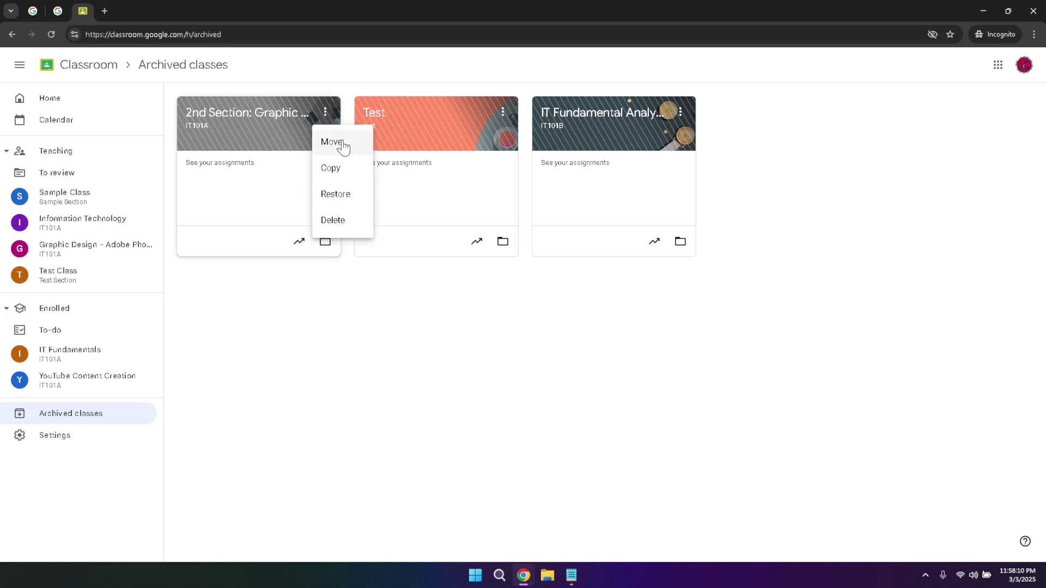
{"action": "left_click", "coordinate": [396, 279]}
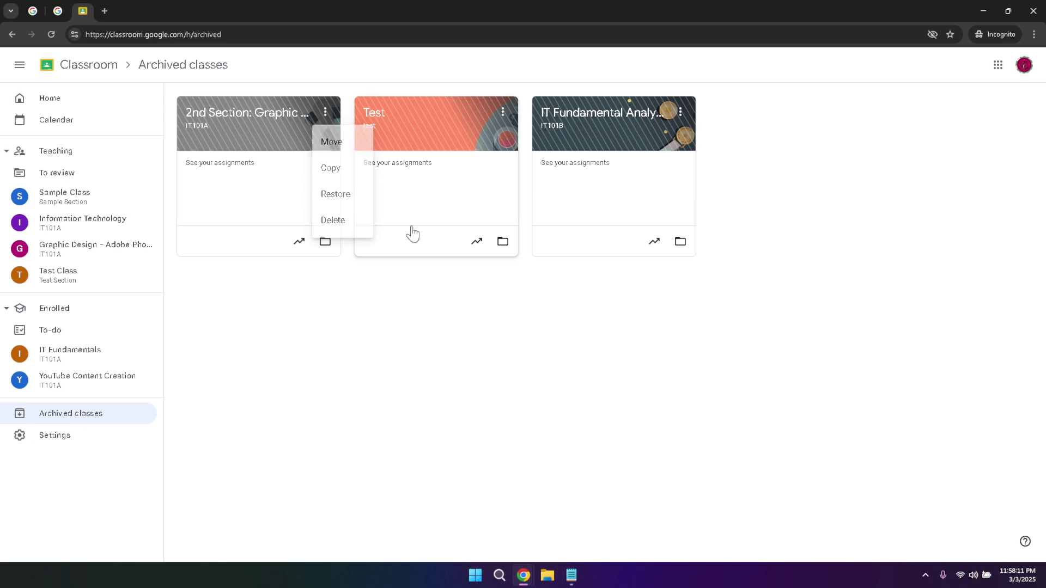
{"action": "left_click", "coordinate": [502, 112]}
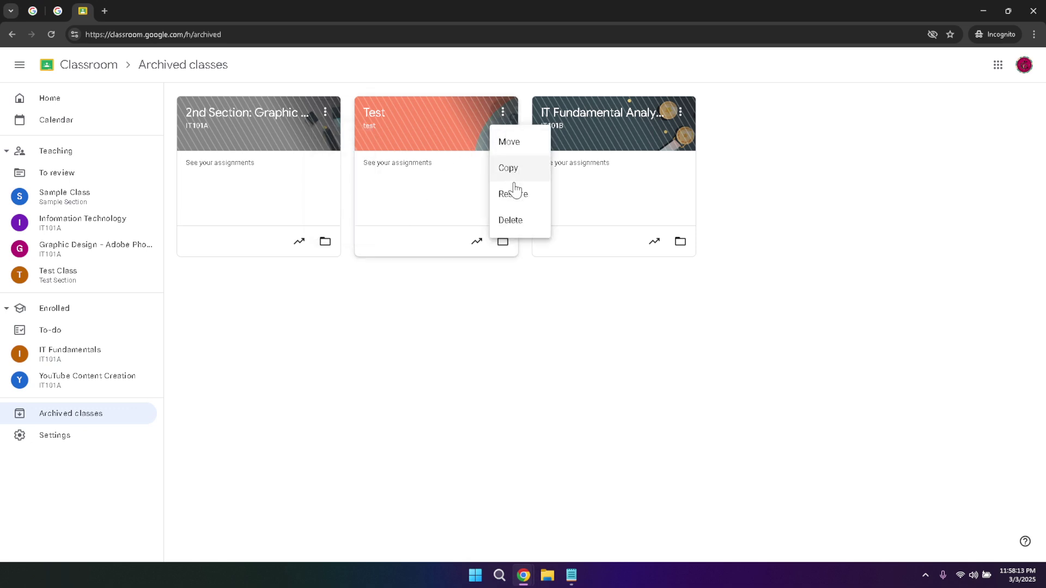
{"action": "left_click", "coordinate": [515, 226]}
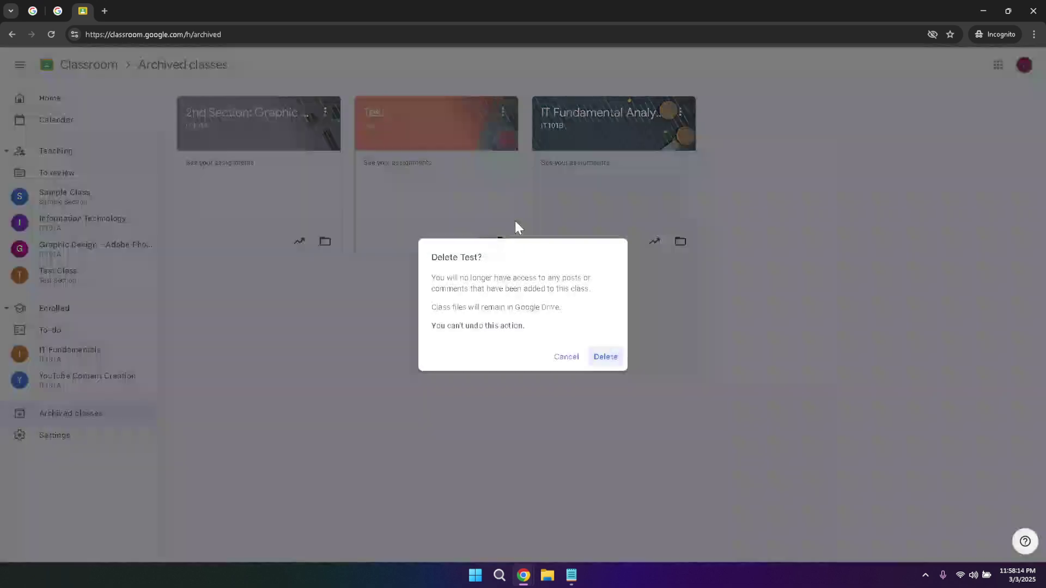
{"action": "left_click", "coordinate": [603, 359]}
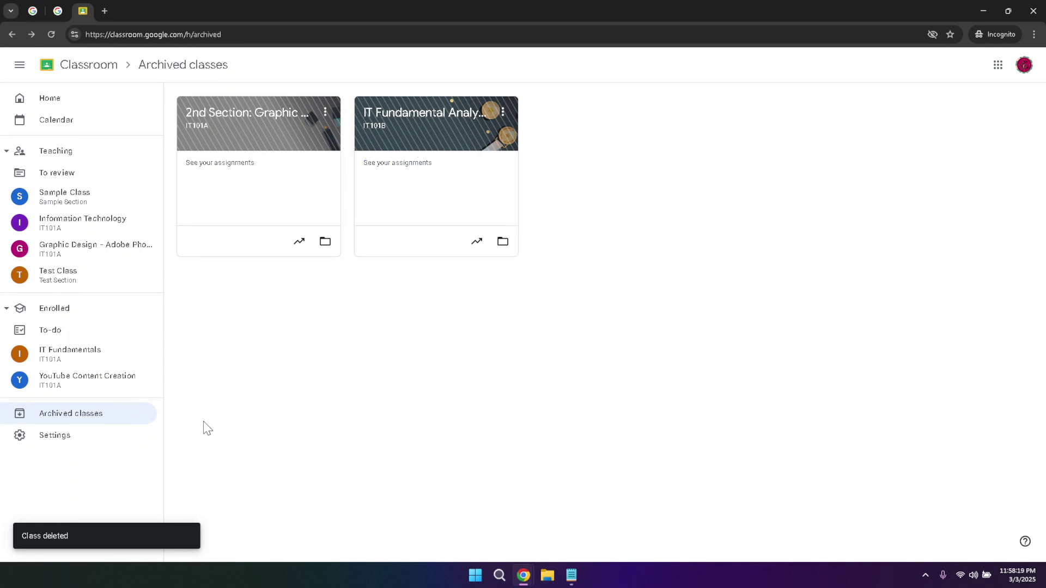
{"action": "left_click", "coordinate": [70, 443]}
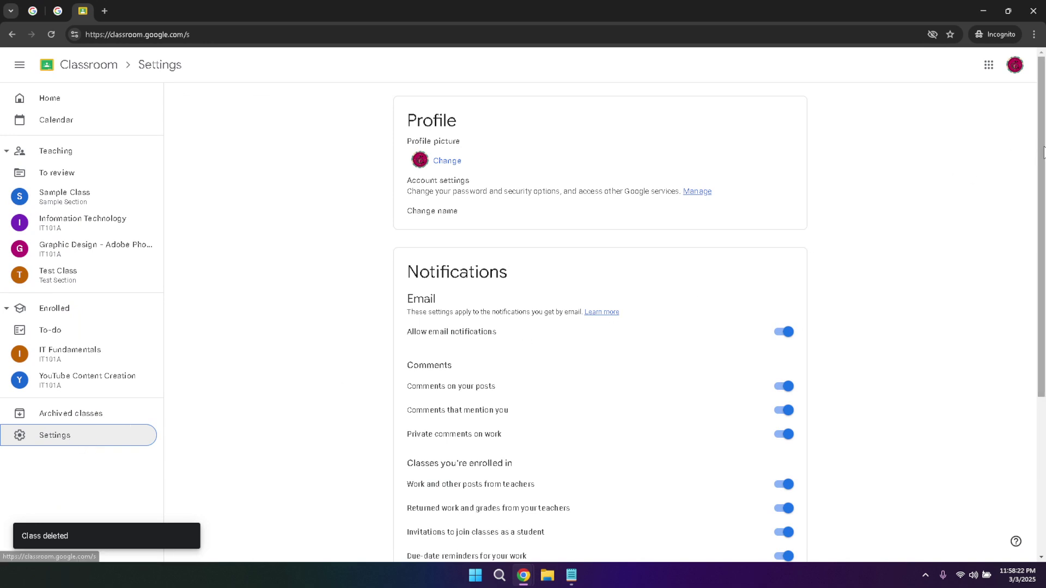
Open the Google account panel from the profile avatar on the Settings page
{"action": "left_click_drag", "start_coordinate": [1041, 159], "coordinate": [1031, 124]}
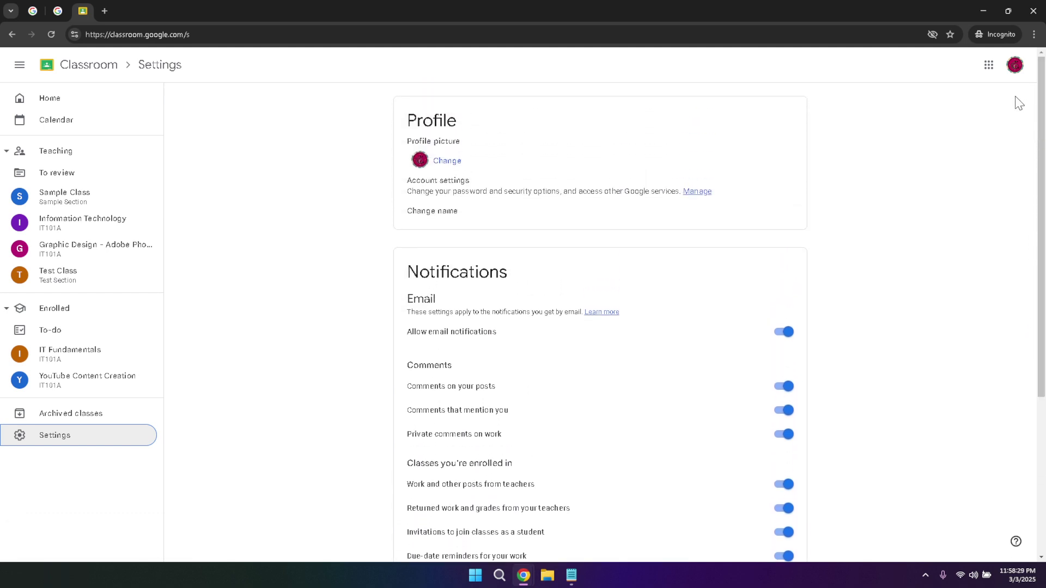
{"action": "left_click", "coordinate": [1015, 66]}
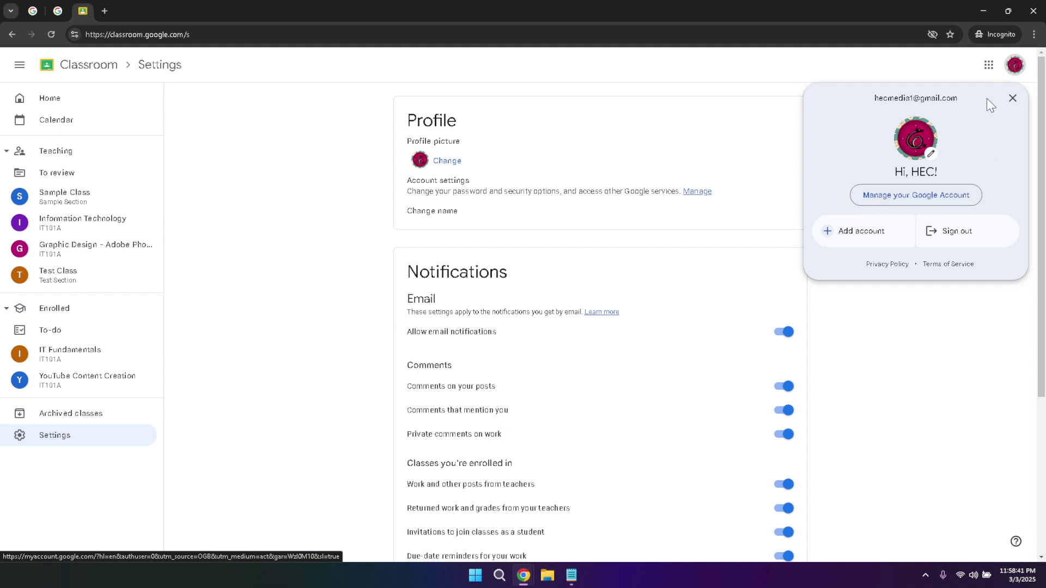
Scroll through the Google apps panel, then close it to reveal Settings again
{"action": "left_click", "coordinate": [989, 65]}
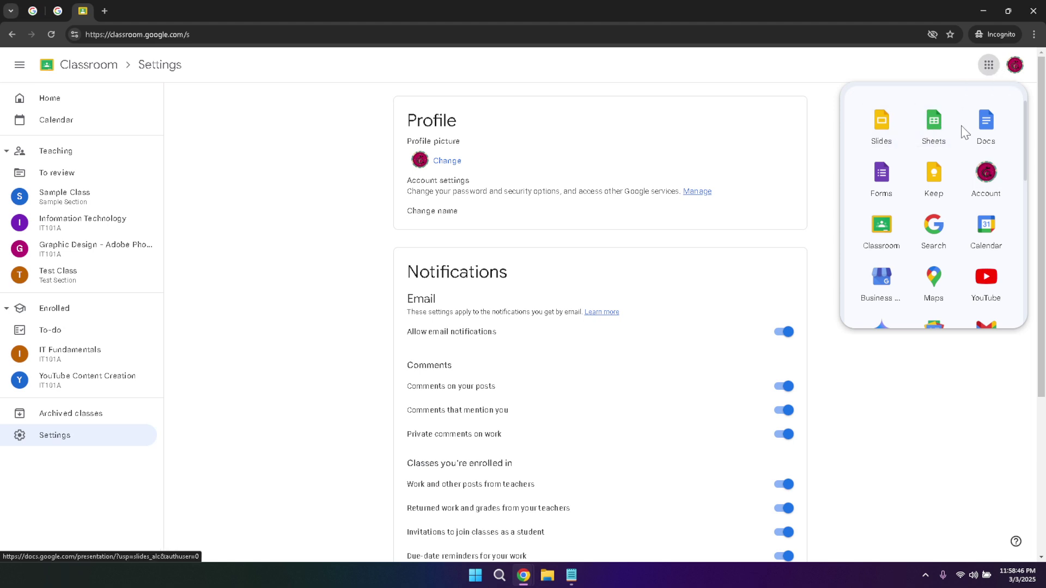
{"action": "scroll", "coordinate": [1029, 159], "scroll_direction": "down", "scroll_amount": 2}
{"action": "scroll", "coordinate": [1029, 162], "scroll_direction": "down", "scroll_amount": 5}
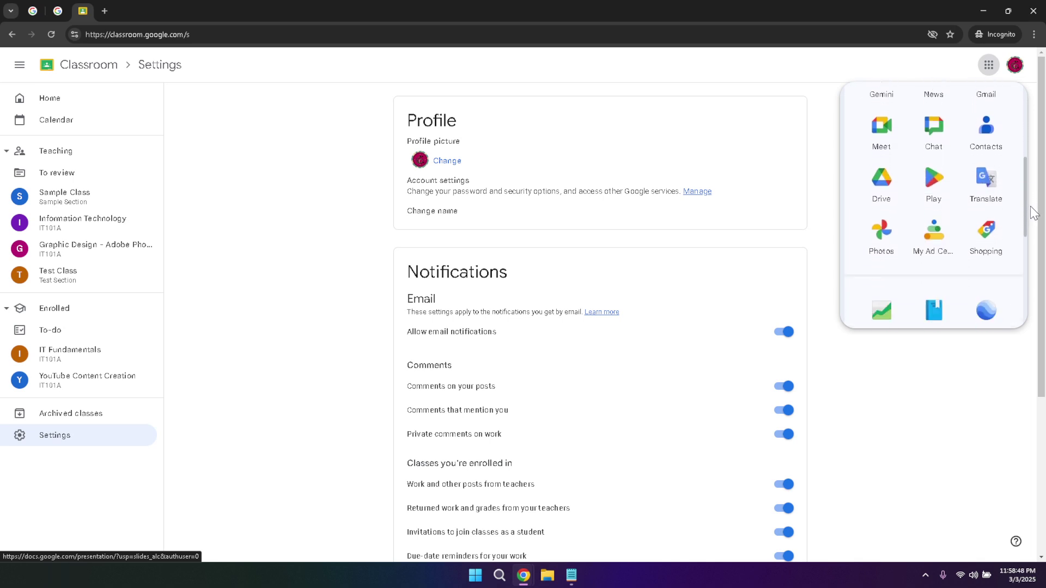
{"action": "left_click_drag", "start_coordinate": [1030, 213], "coordinate": [1025, 144]}
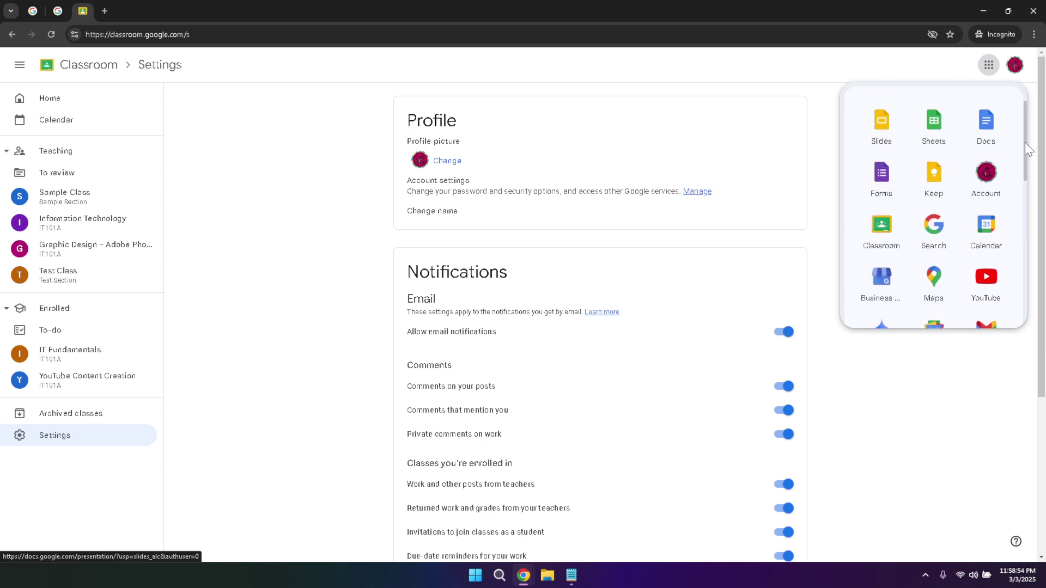
{"action": "left_click", "coordinate": [990, 432]}
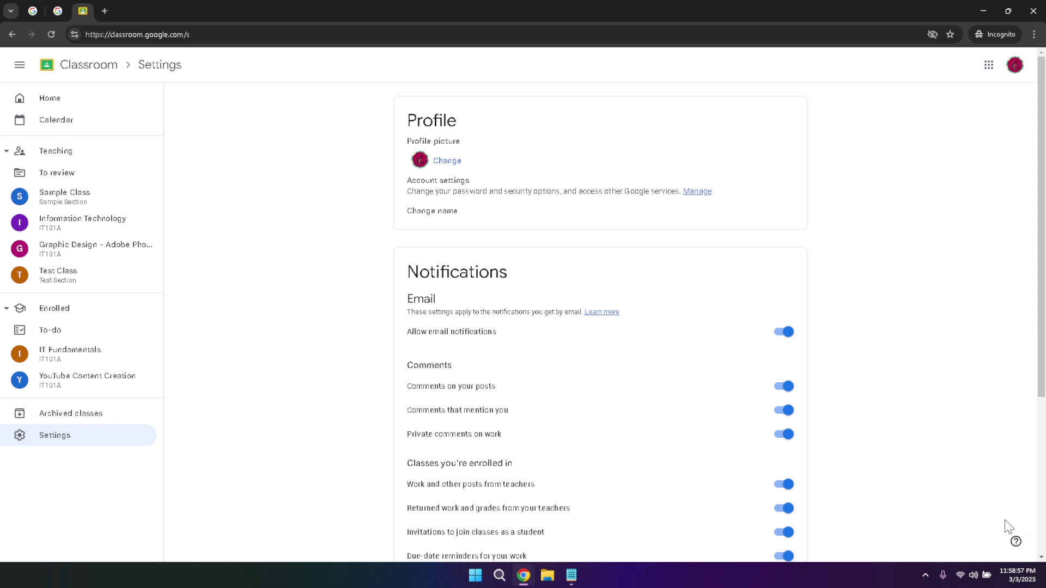
{"action": "left_click", "coordinate": [1014, 542]}
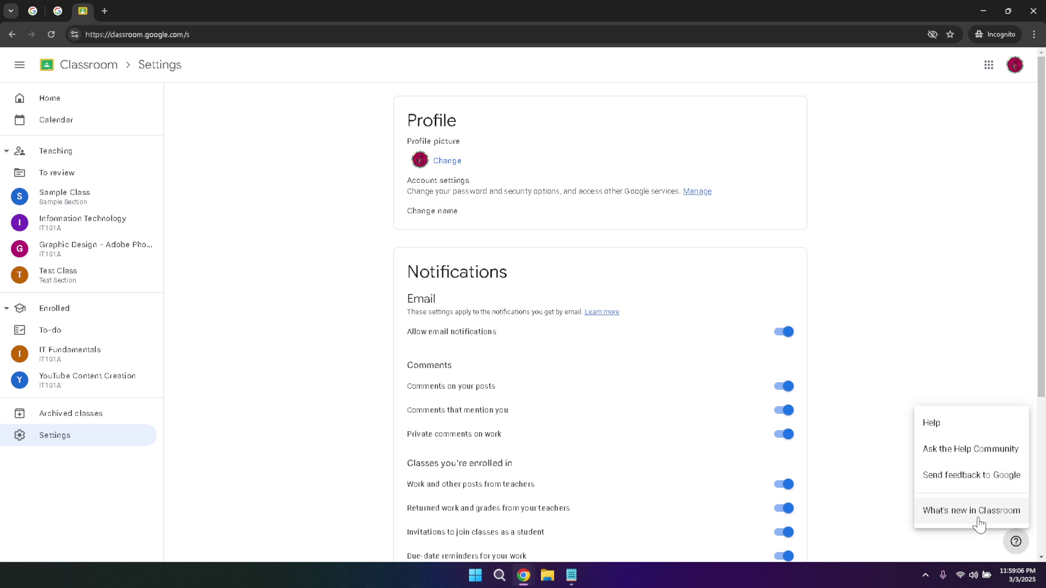
{"action": "left_click", "coordinate": [858, 293]}
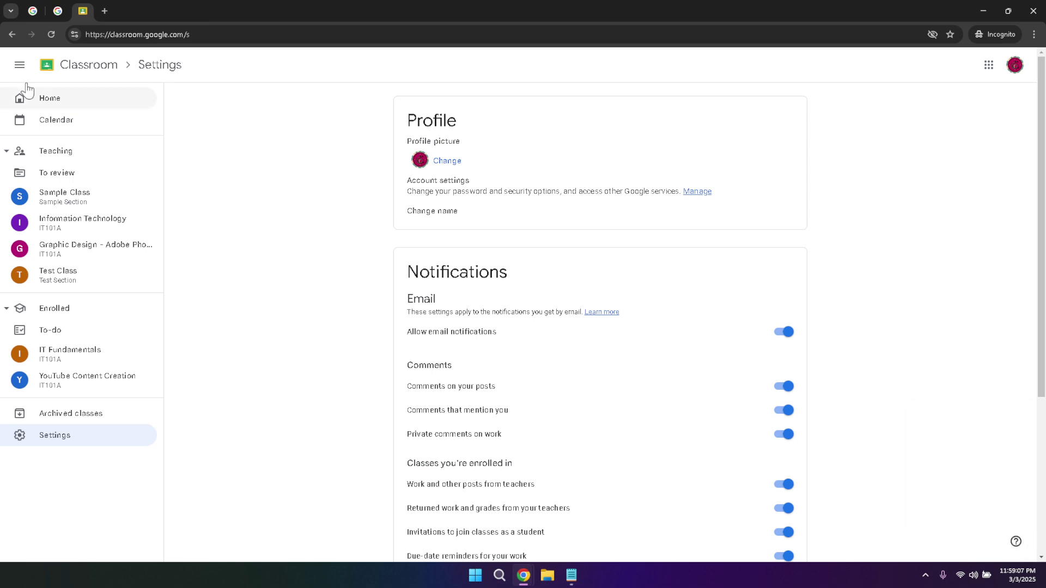
Return Home to the cards for Sample Class, IT Fundamentals, Test Class and others
{"action": "left_click", "coordinate": [49, 101]}
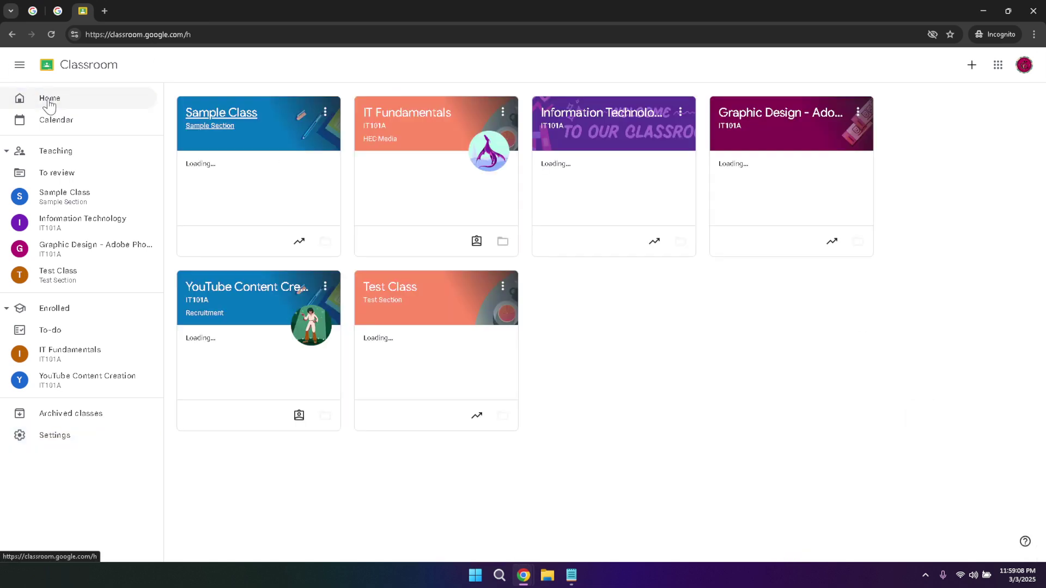